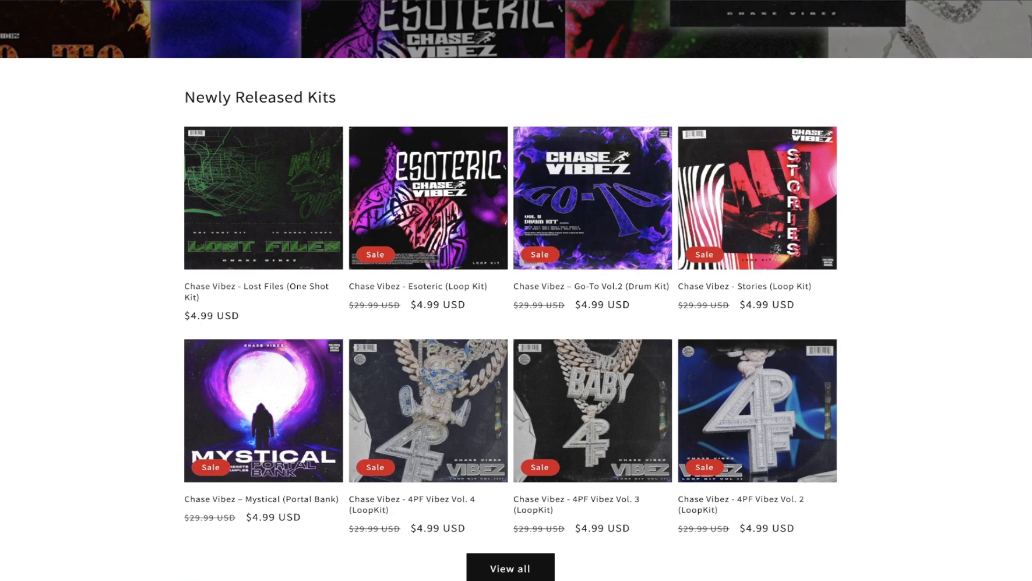
scroll(516, 290, "up", 2)
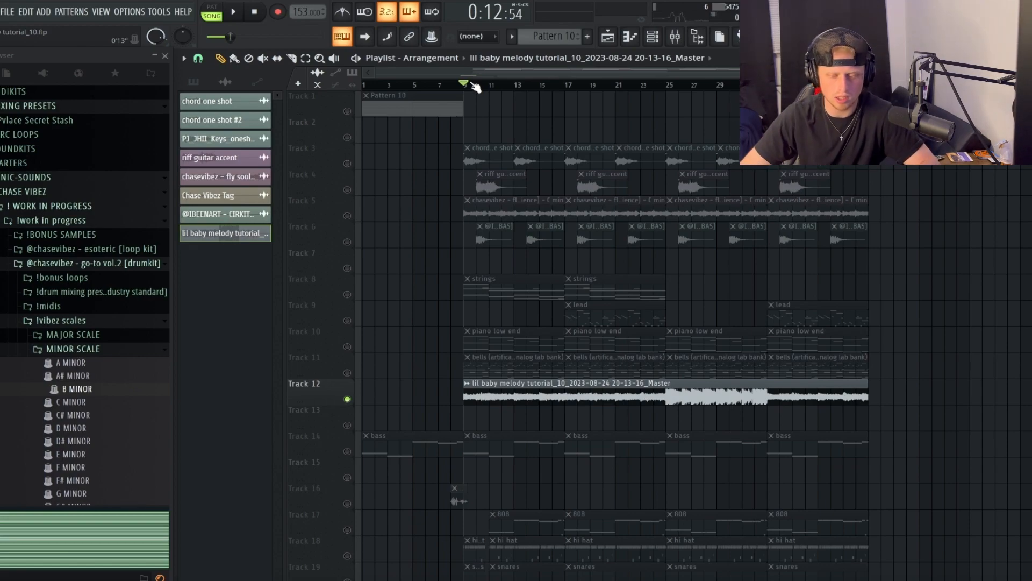
Play the rendered melody clip on Track 12, and turn off the solo on that track to re-enable all playlist tracks.
key("space")
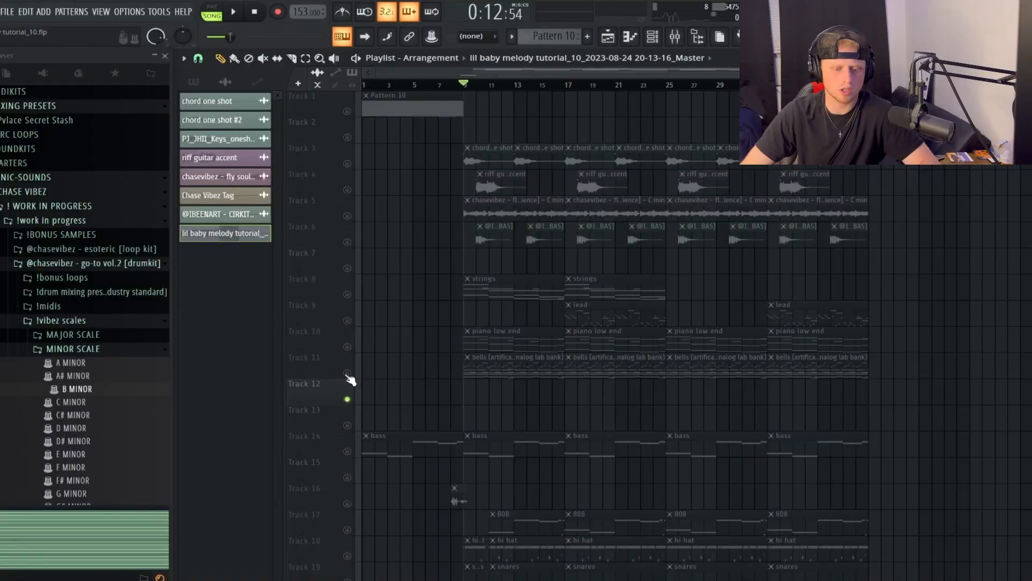
right_click(347, 375)
right_click(348, 374)
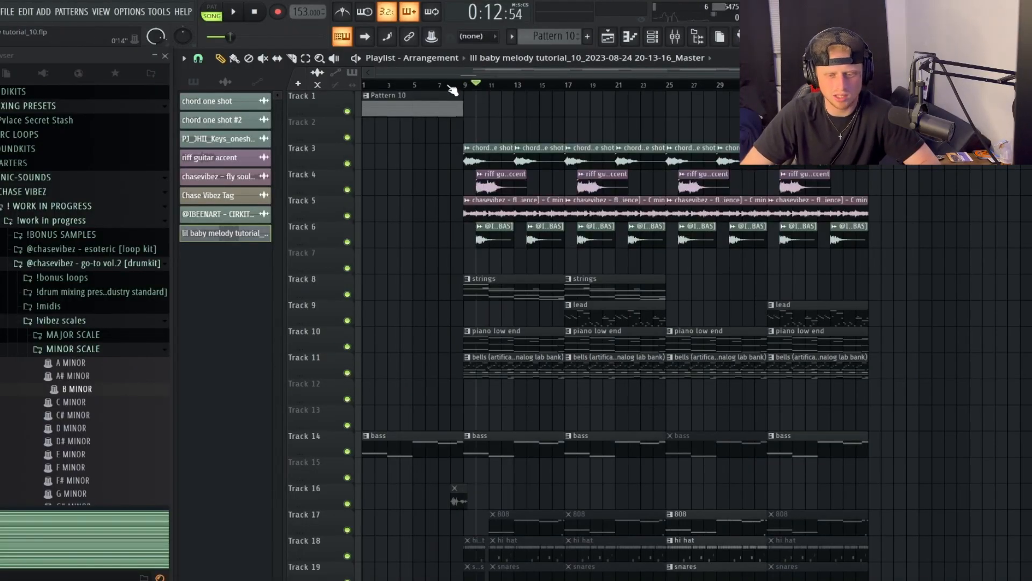
Open Pattern 10 from the playlist and show its Keyscape channel notes in the piano roll.
double_click(427, 95)
scroll(431, 94, "left", 4)
left_click(652, 40)
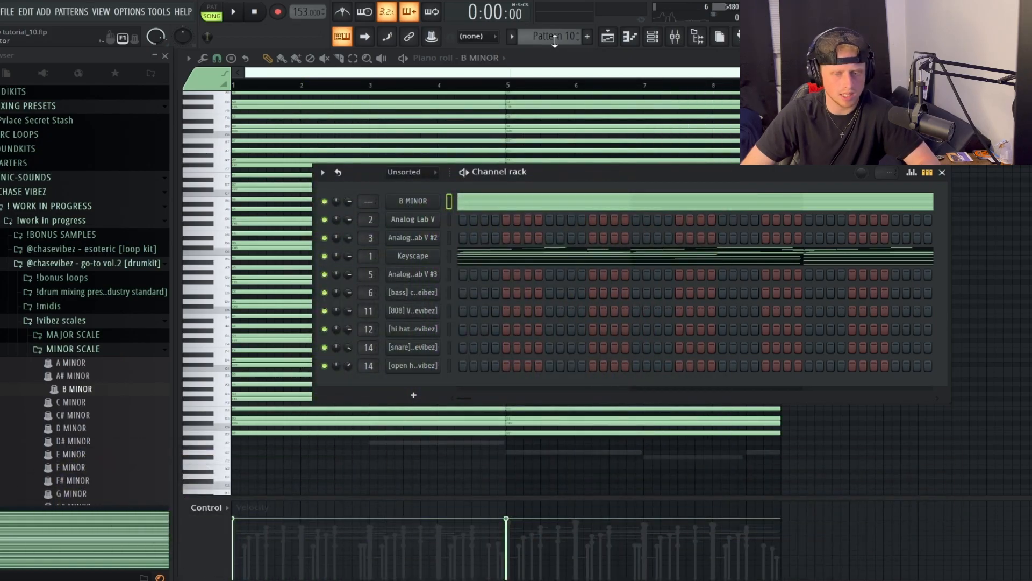
left_click(612, 41)
double_click(399, 96)
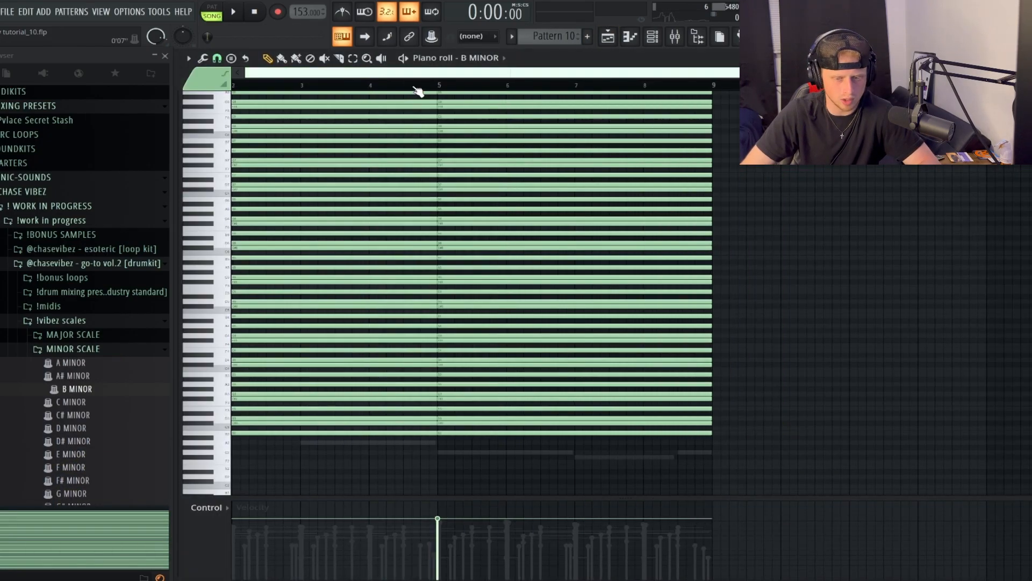
left_click(652, 37)
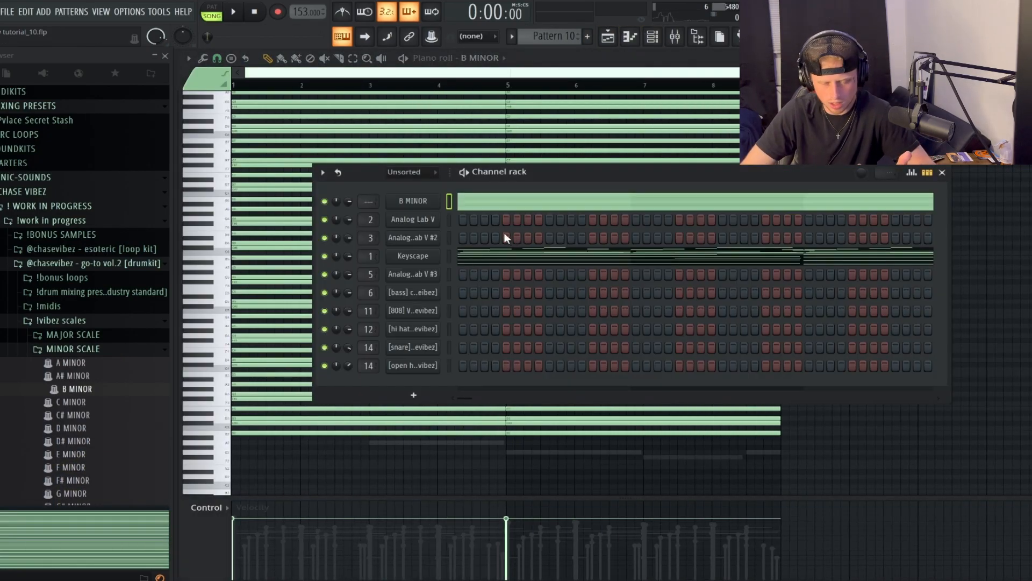
left_click(509, 255)
Play the full Keyscape pattern in the piano roll and examine its low, middle and high note layers.
scroll(518, 264, "down", 1)
scroll(327, 75, "up", 5)
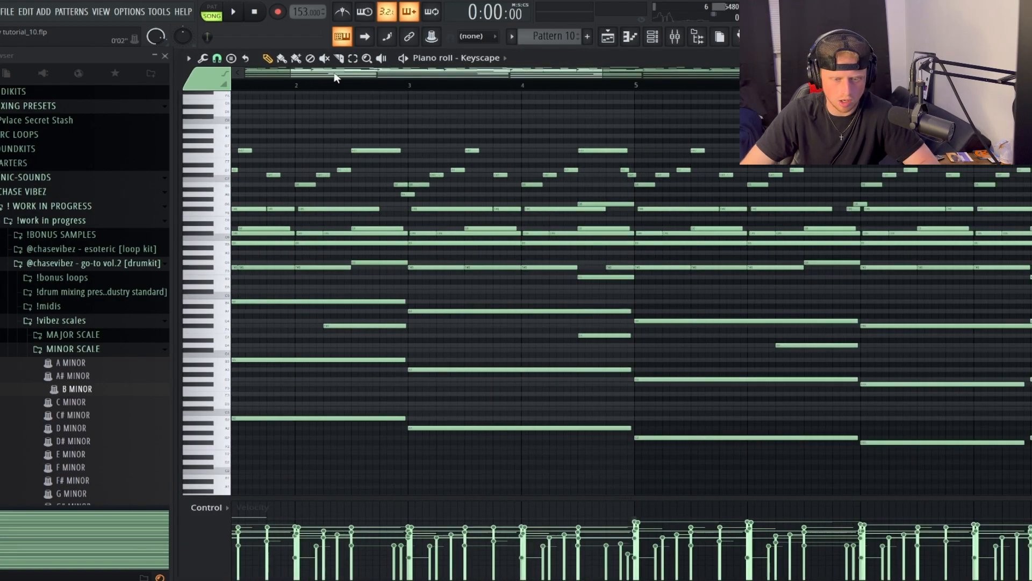
scroll(340, 84, "down", 5)
key("space")
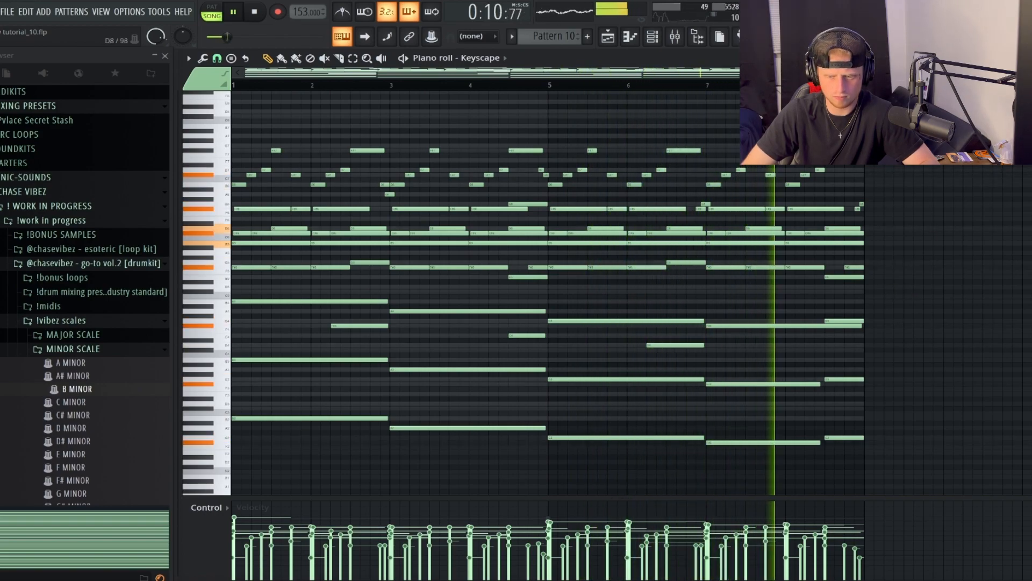
key("space")
scroll(1013, 156, "up", 2)
scroll(1008, 188, "up", 3)
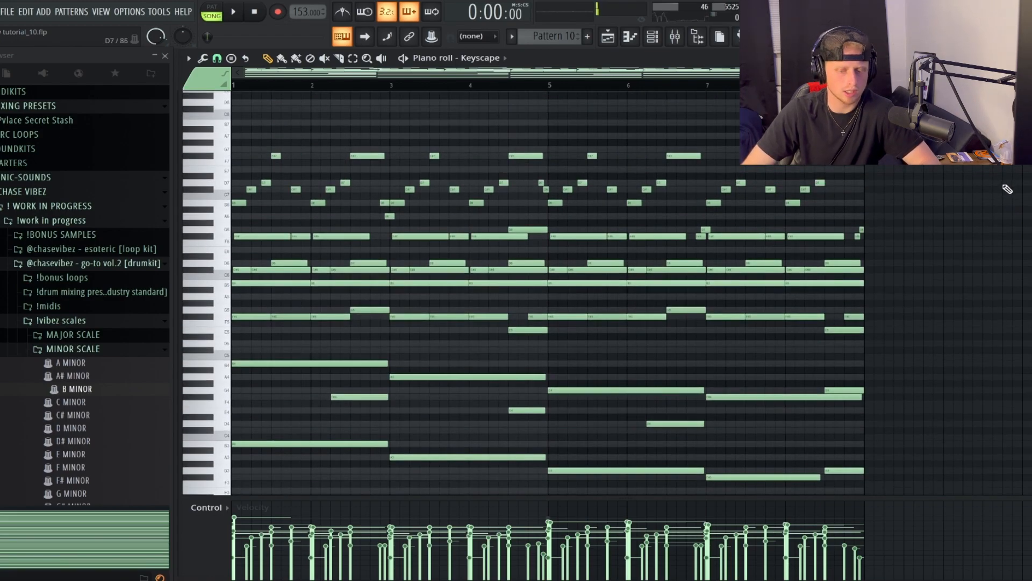
scroll(989, 189, "down", 1)
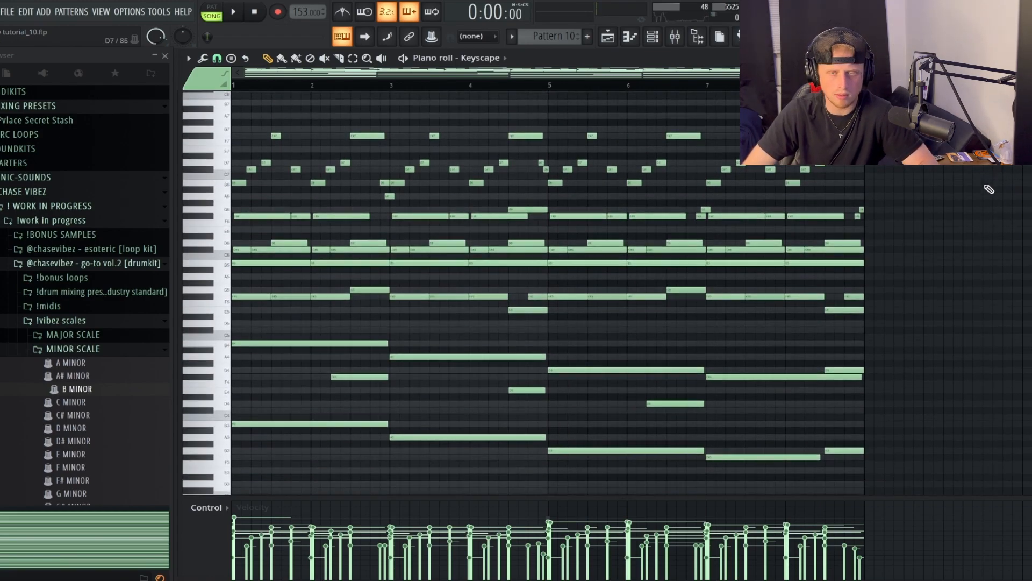
scroll(956, 199, "down", 1)
scroll(956, 199, "up", 1)
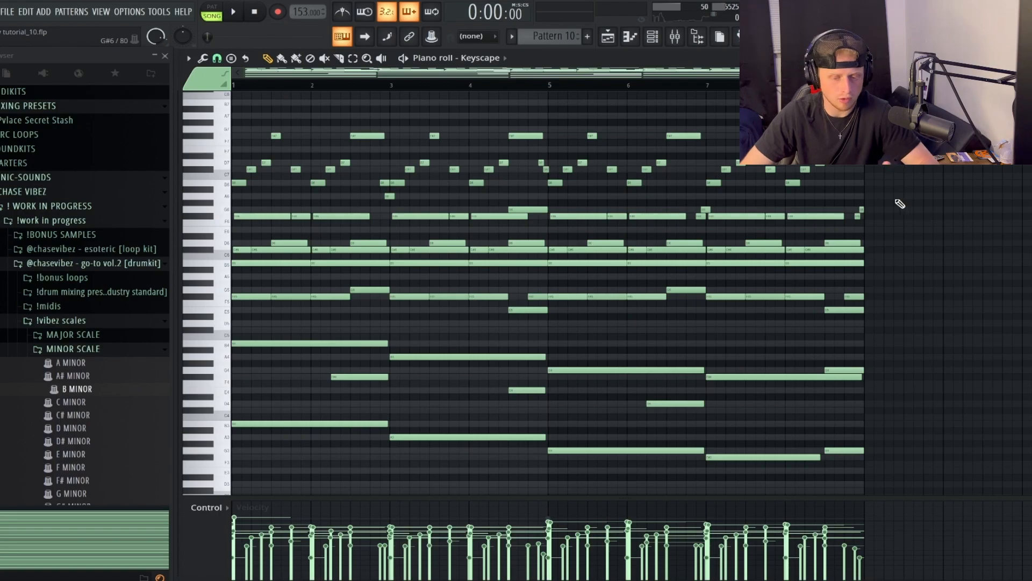
Isolate the low octave notes of the Keyscape pattern by deleting the middle and high note layers above them.
scroll(873, 196, "down", 5)
left_click_drag(956, 472, 250, 232)
scroll(692, 231, "up", 4)
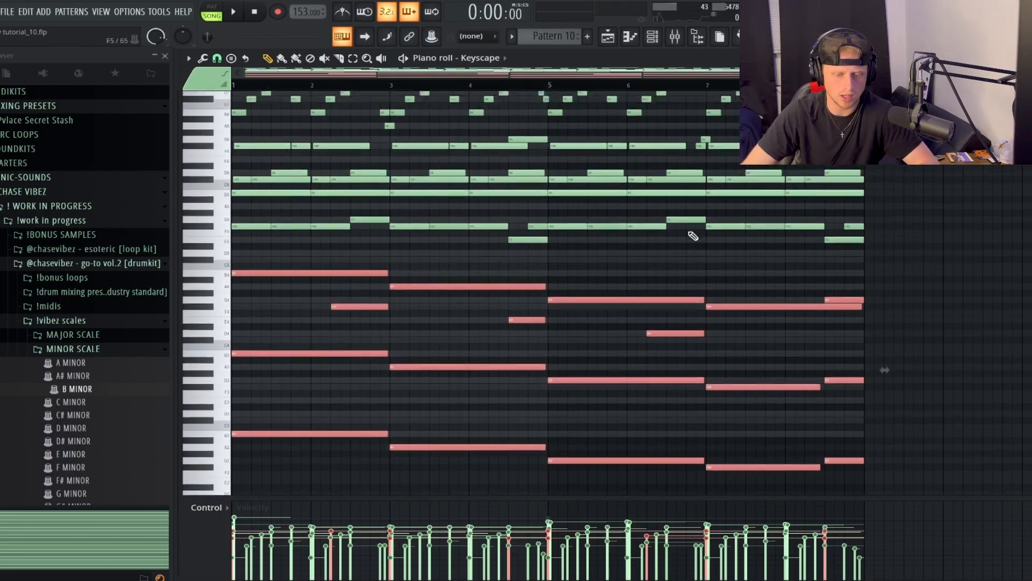
left_click_drag(931, 314, 236, 99)
scroll(644, 156, "up", 2)
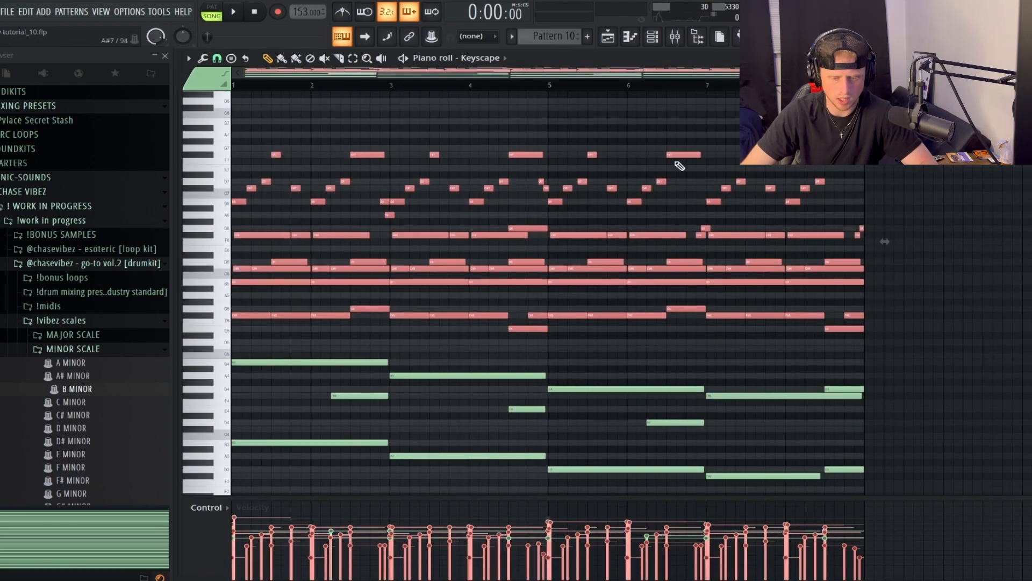
key("Delete")
Highlight the short passing notes between the long low notes and play the isolated layer.
scroll(839, 236, "down", 3)
scroll(859, 238, "down", 2)
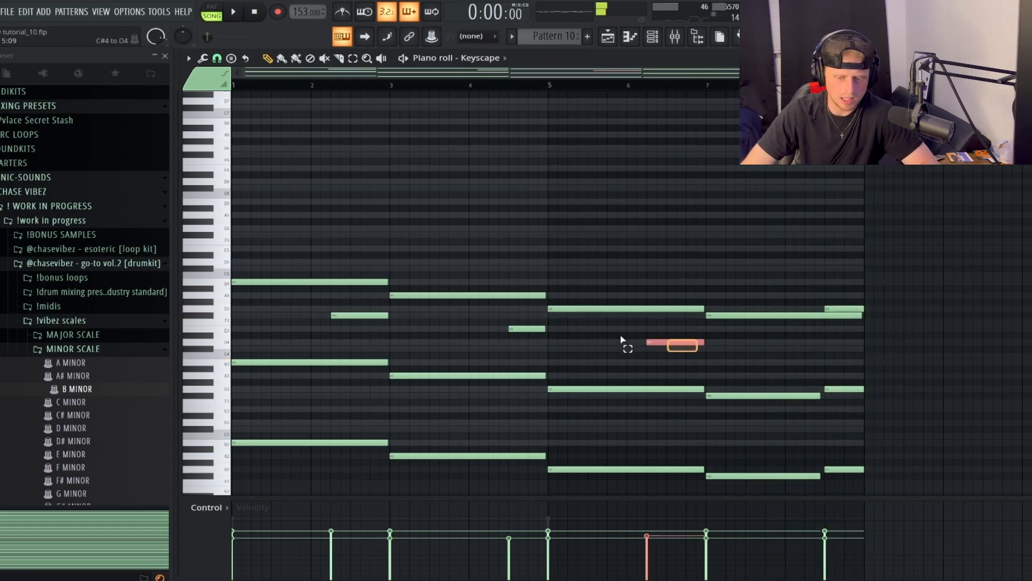
left_click_drag(366, 322, 361, 315)
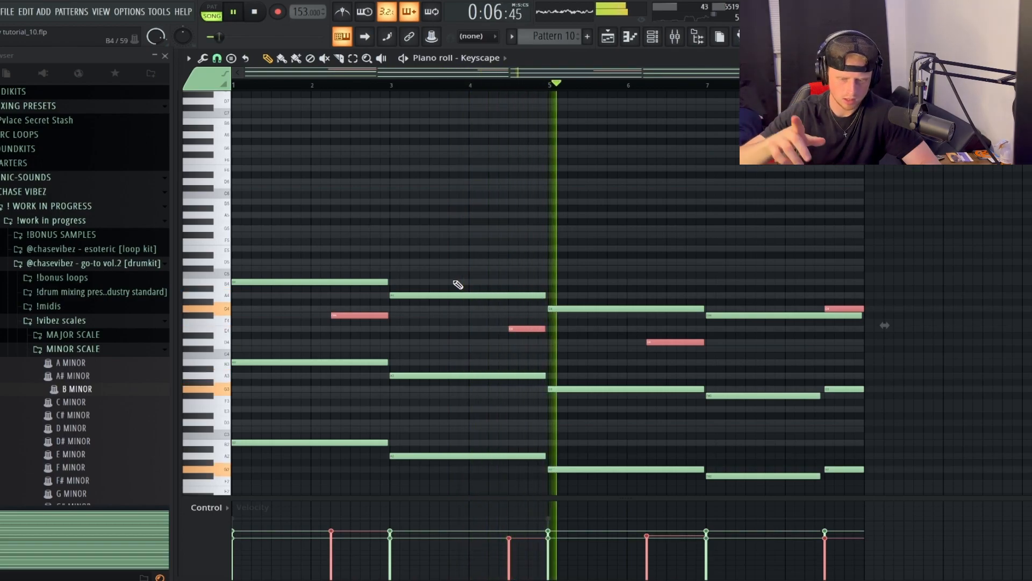
key("space")
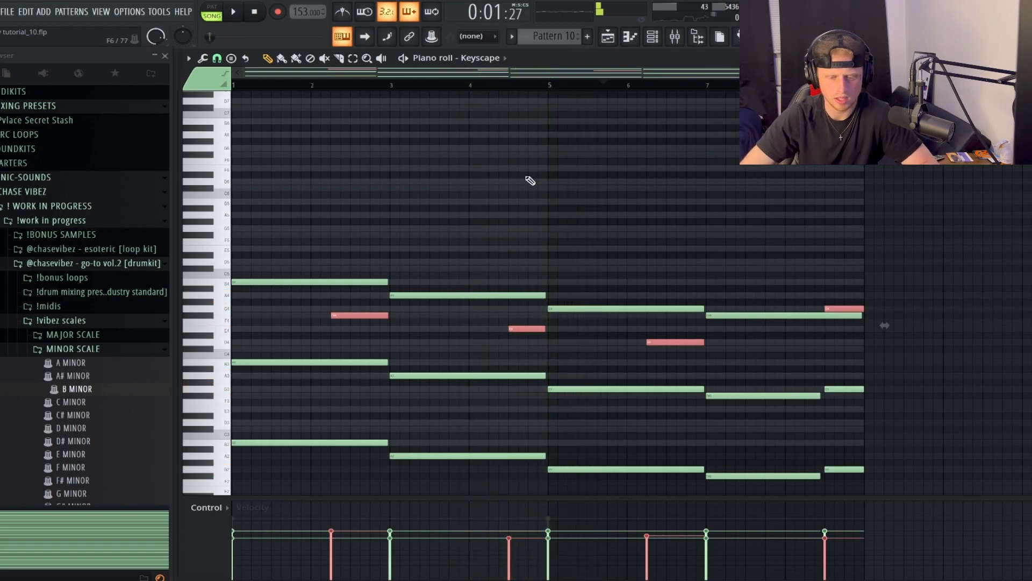
Restore the deleted middle and high notes of the Keyscape pattern.
key("ctrl+v")
key("shift+i")
scroll(605, 215, "up", 3)
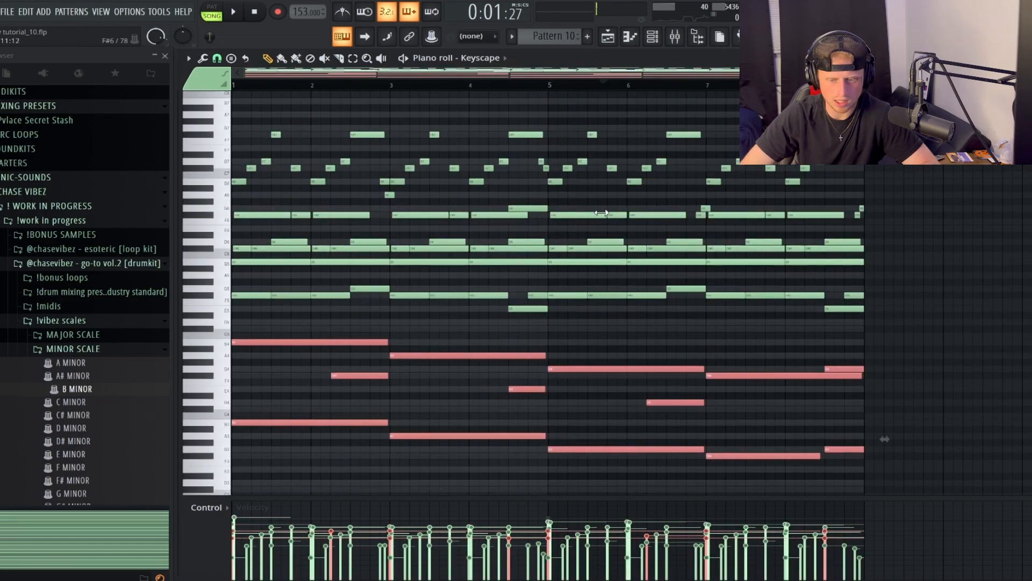
Isolate the middle chord layer by deleting the high melody and the low octave notes, and play it.
left_click_drag(899, 206, 286, 132)
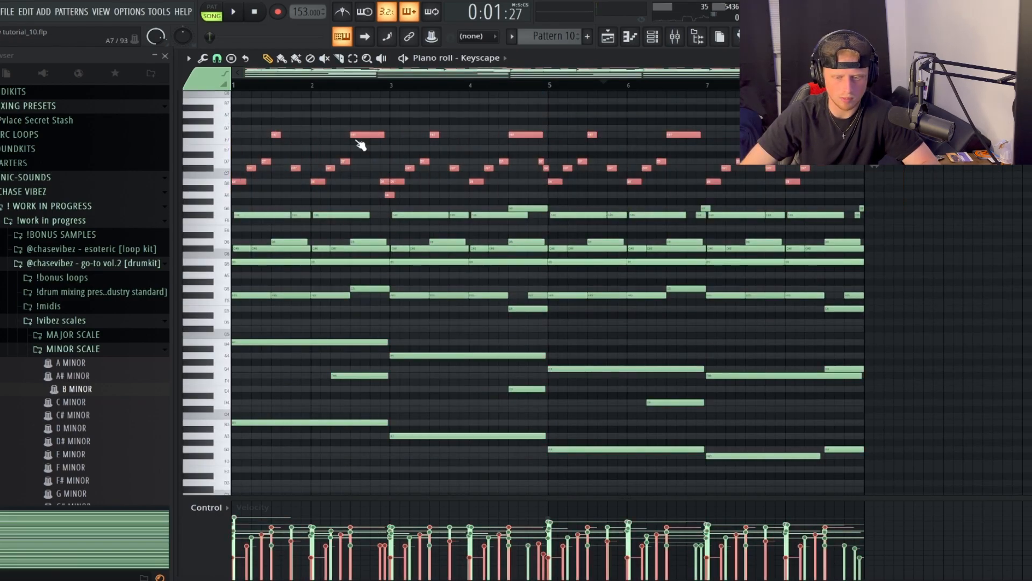
key("Delete")
left_click_drag(950, 318, 264, 207)
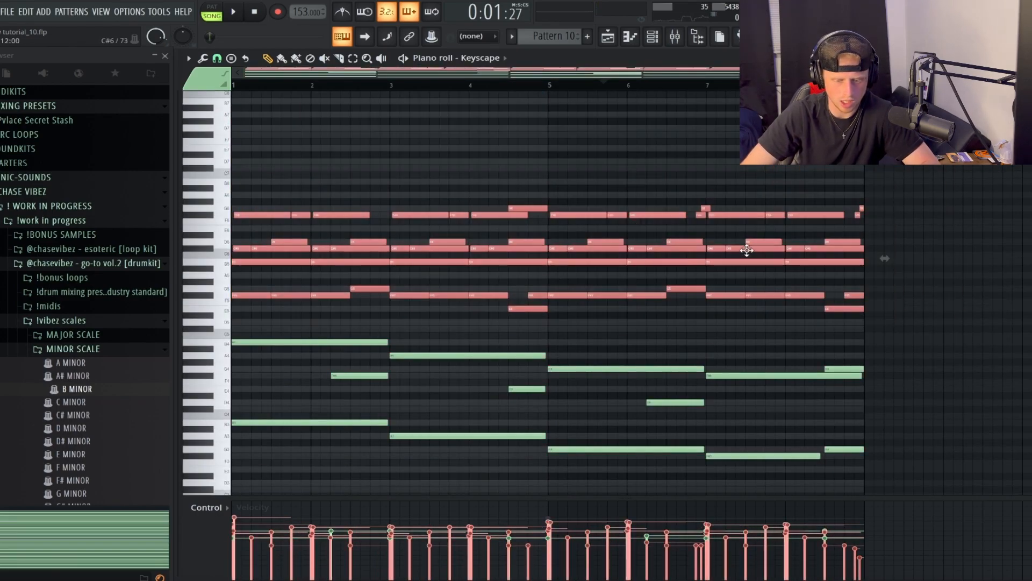
scroll(687, 276, "down", 2)
scroll(914, 446, "down", 3)
left_click_drag(914, 469, 293, 244)
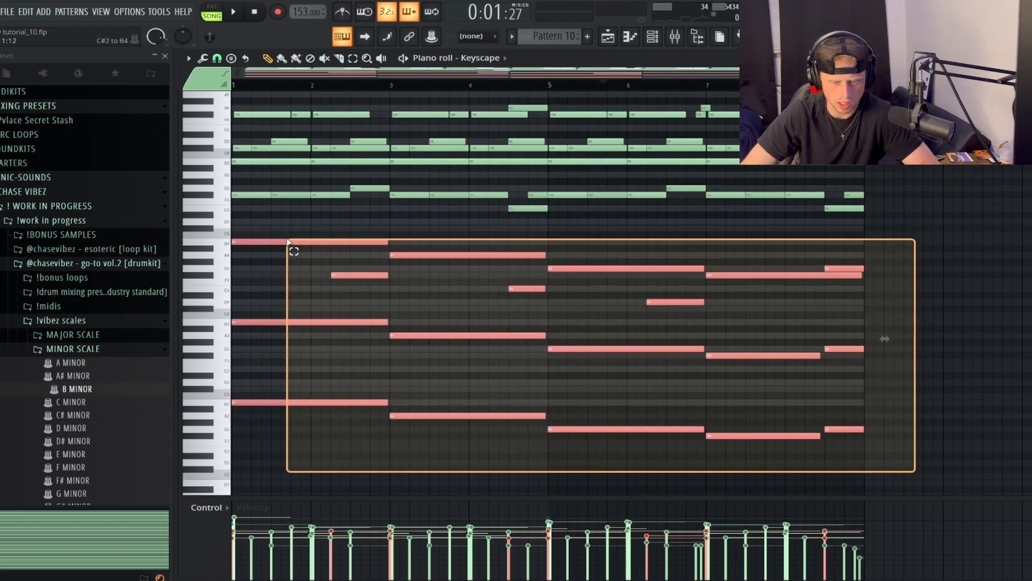
key("Delete")
scroll(476, 247, "up", 3)
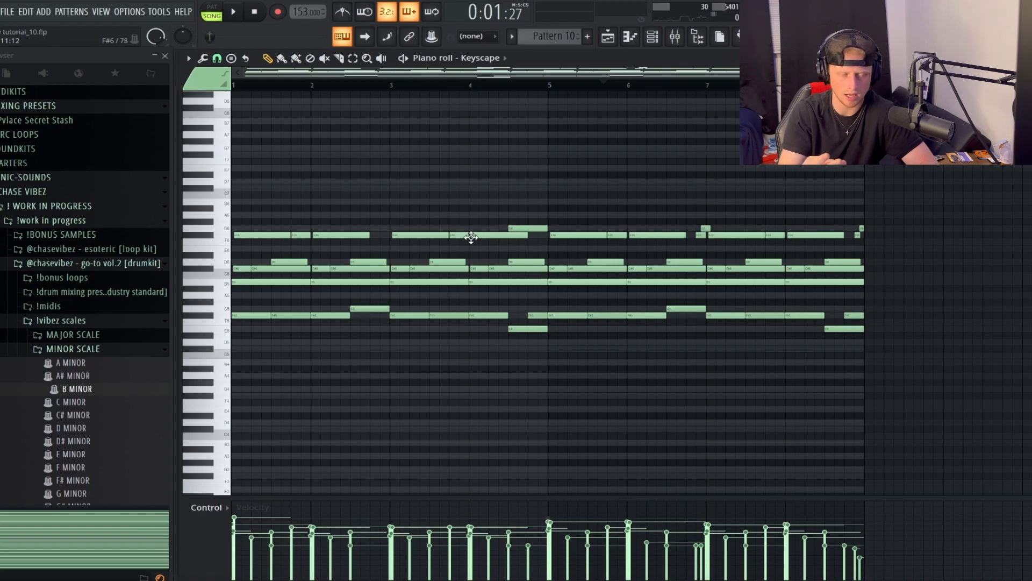
key("space")
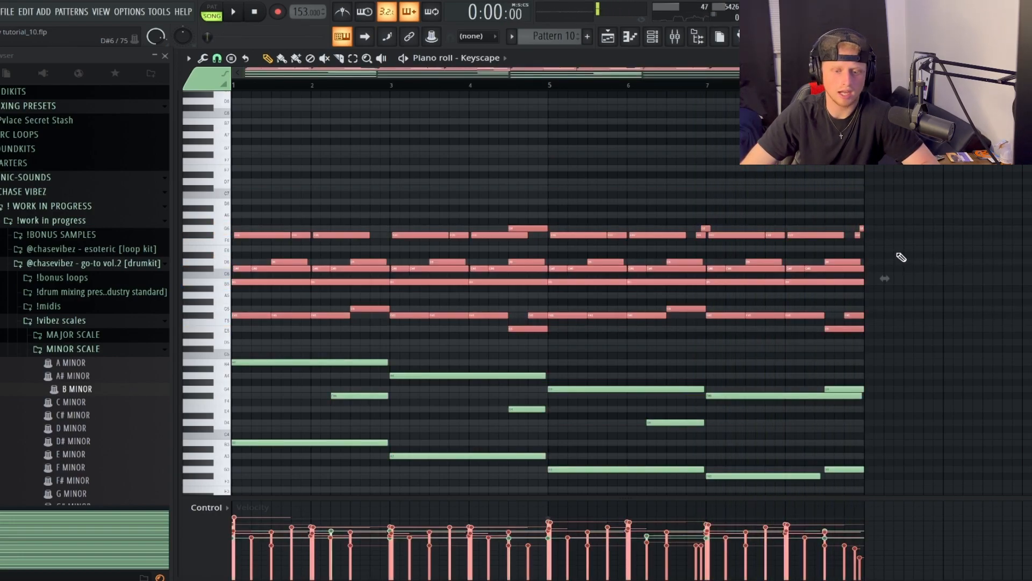
Isolate the high melody by deleting the chord layer and the low octave notes, and play it.
scroll(922, 350, "down", 5)
left_click_drag(951, 485, 220, 226)
key("Delete")
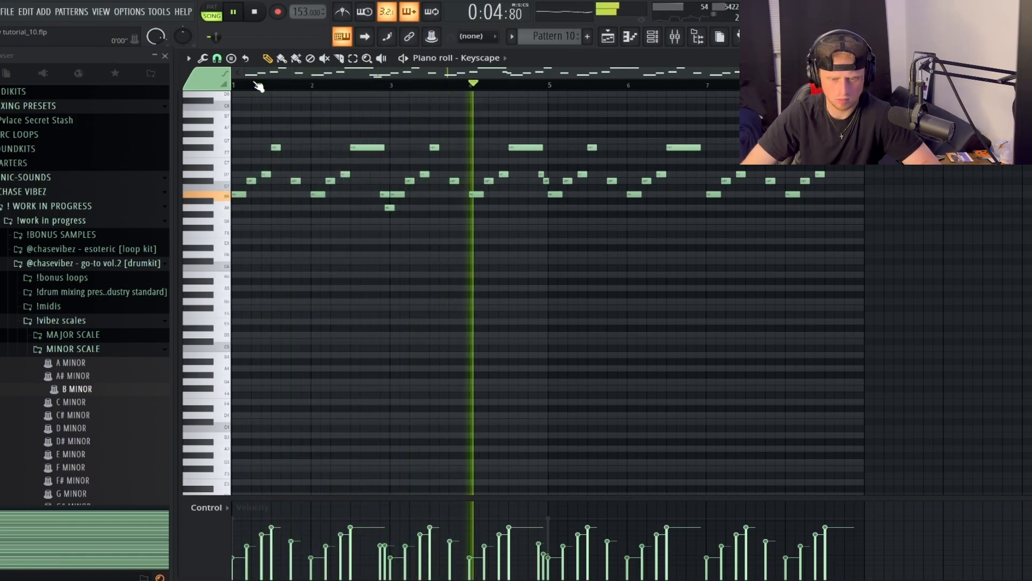
key("space")
Lengthen the high melody notes so they connect, and raise the velocity of all of them to the maximum.
scroll(259, 87, "up", 3)
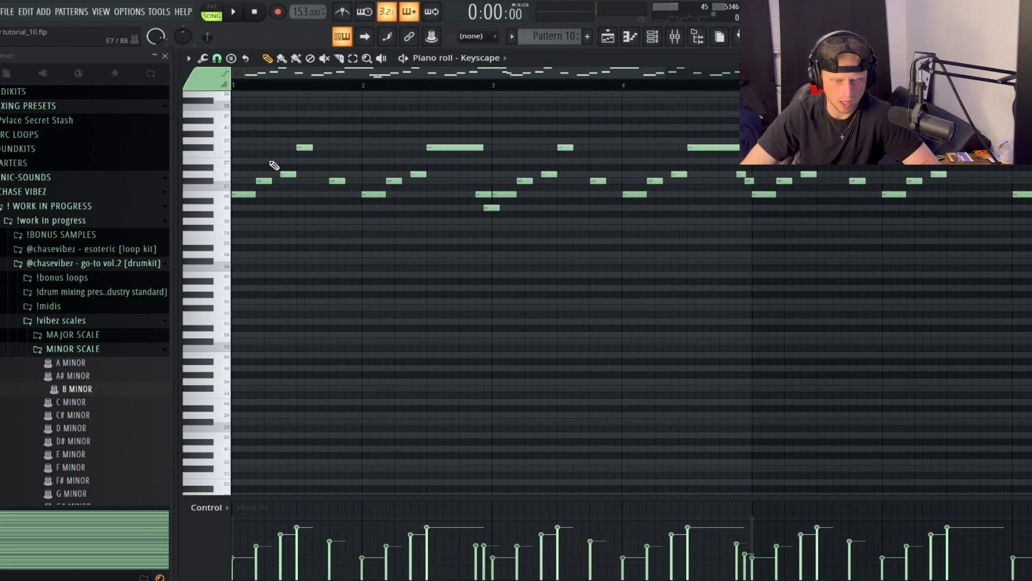
scroll(291, 105, "up", 5)
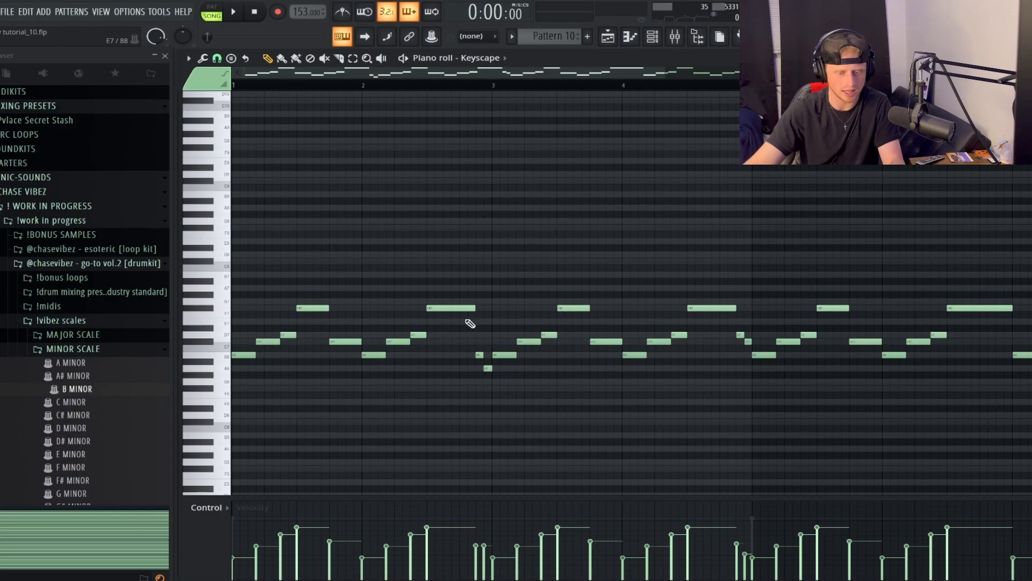
scroll(930, 392, "down", 3)
key("ctrl+a")
scroll(674, 280, "up", 8)
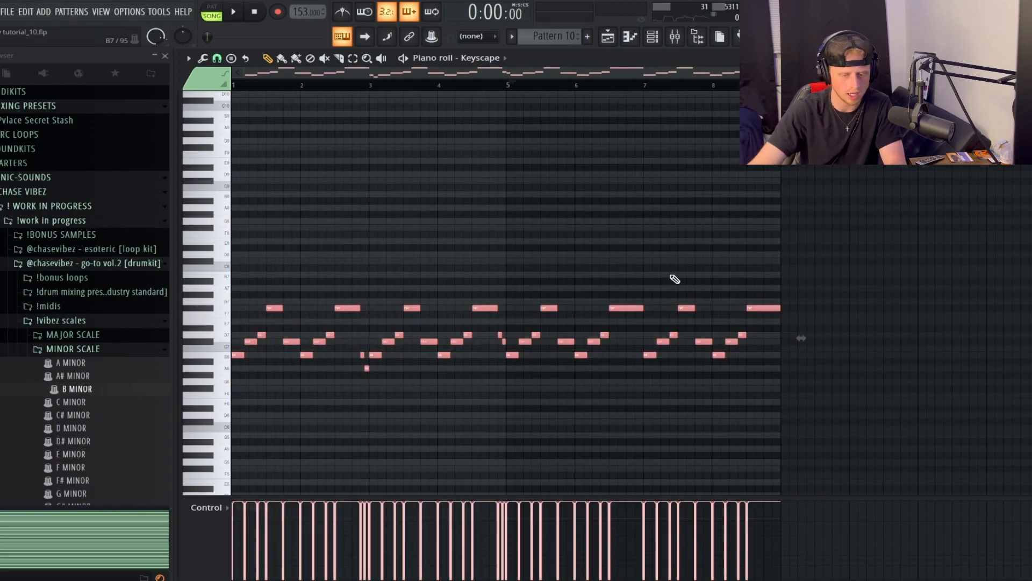
key("space")
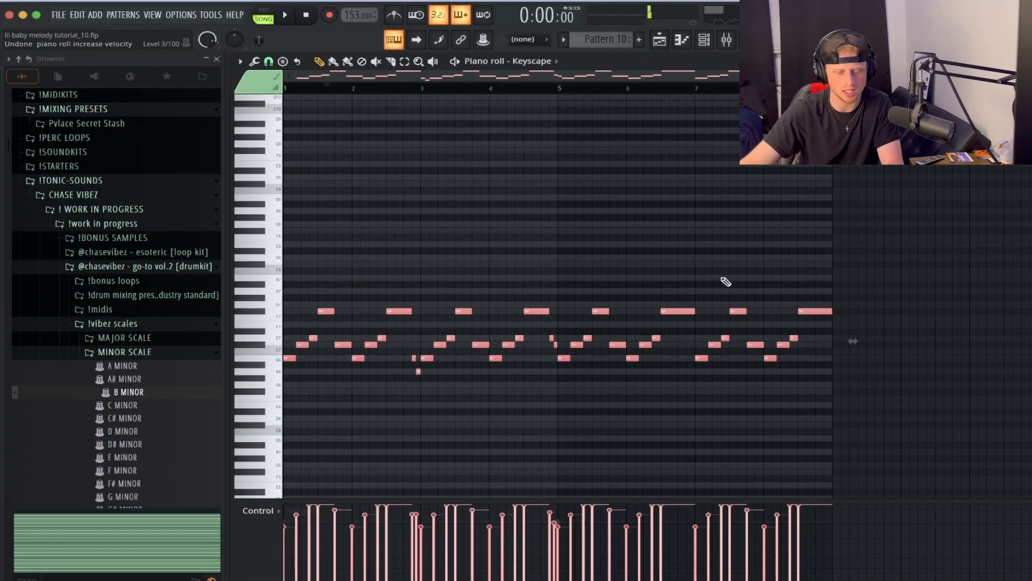
Undo the velocity increases, the note lengthening and the layer deletion to bring back the full Keyscape pattern.
key("ctrl+z")
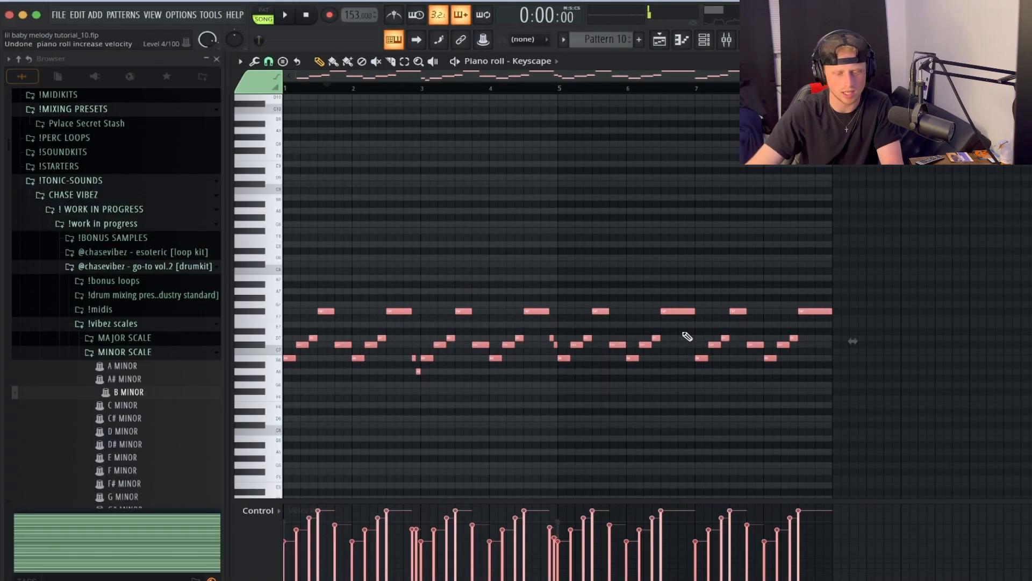
key("ctrl+z")
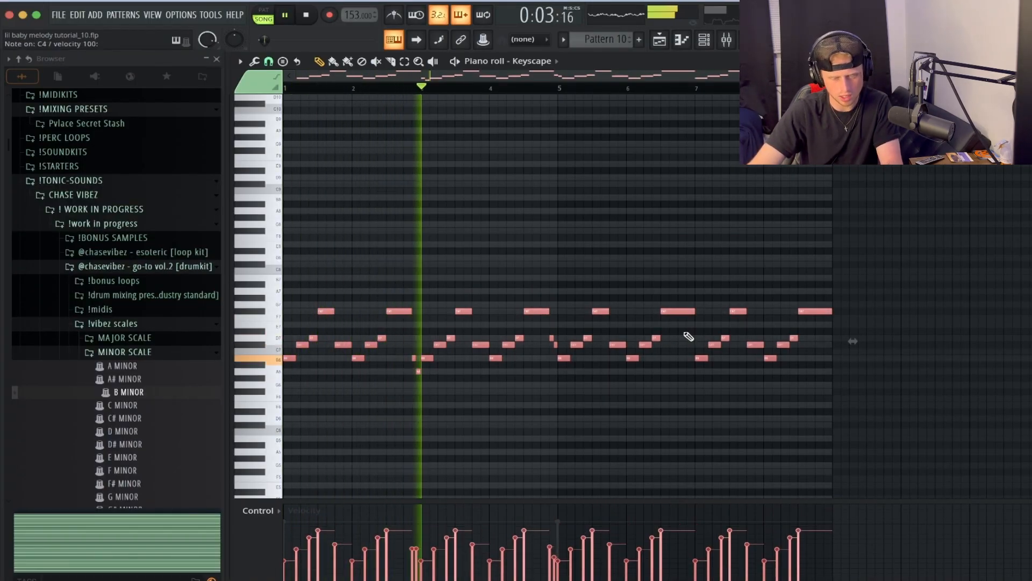
key("ctrl+z")
scroll(689, 337, "down", 5)
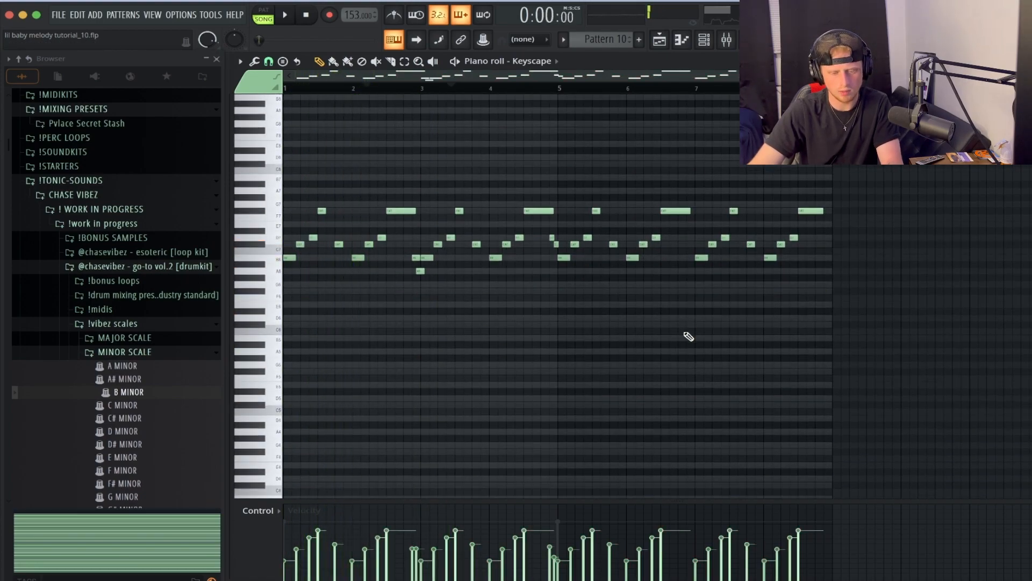
key("ctrl+z")
scroll(892, 326, "down", 2)
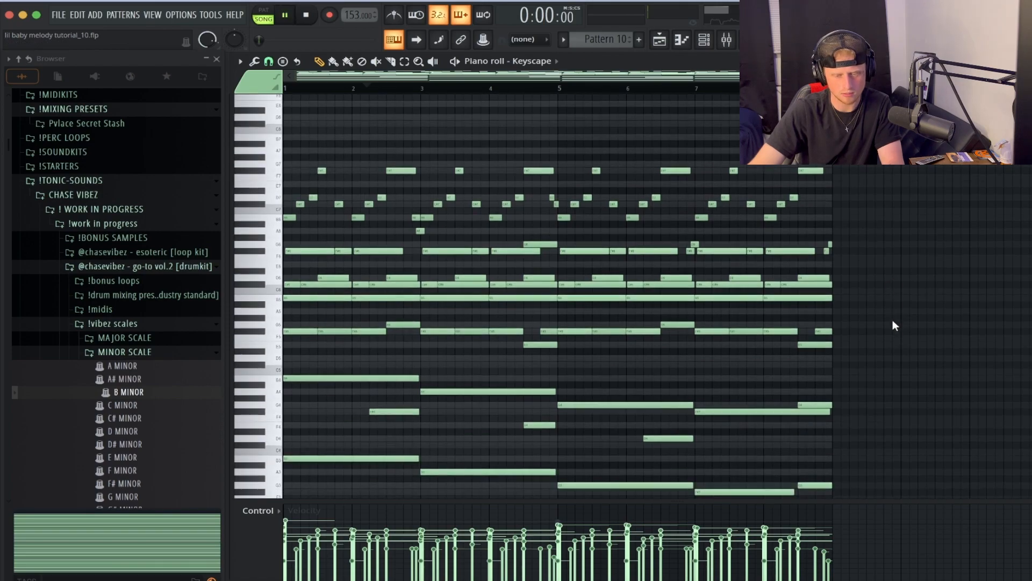
Highlight the middle chord notes in the first two bars and examine their staggered start positions up close.
key("space")
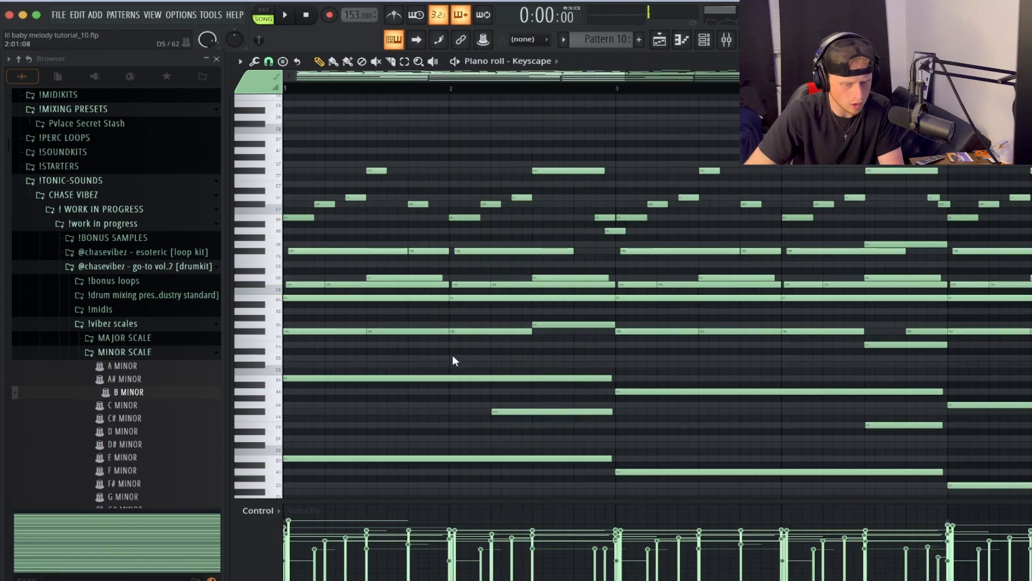
left_click_drag(460, 357, 291, 244)
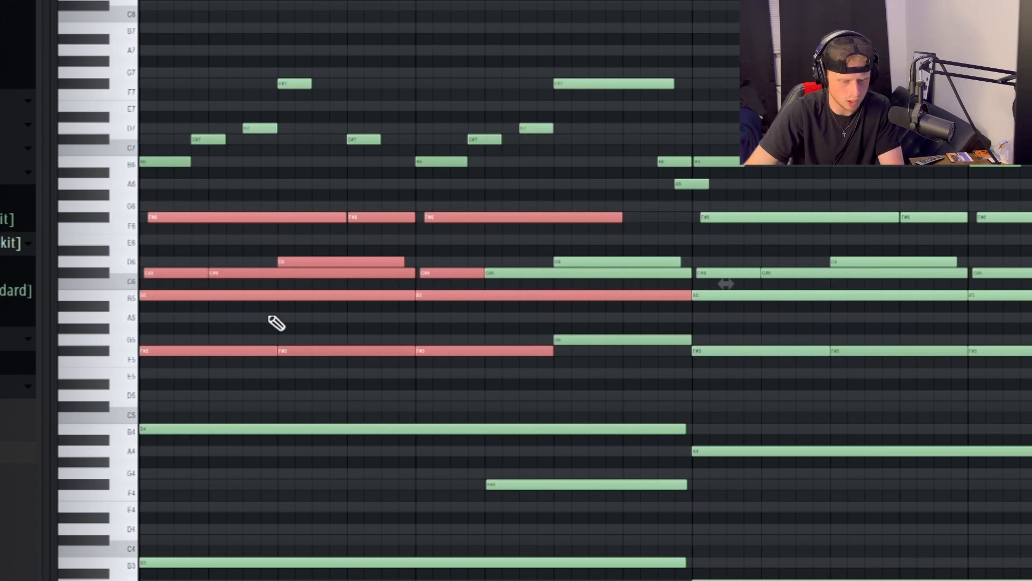
scroll(726, 283, "up", 4)
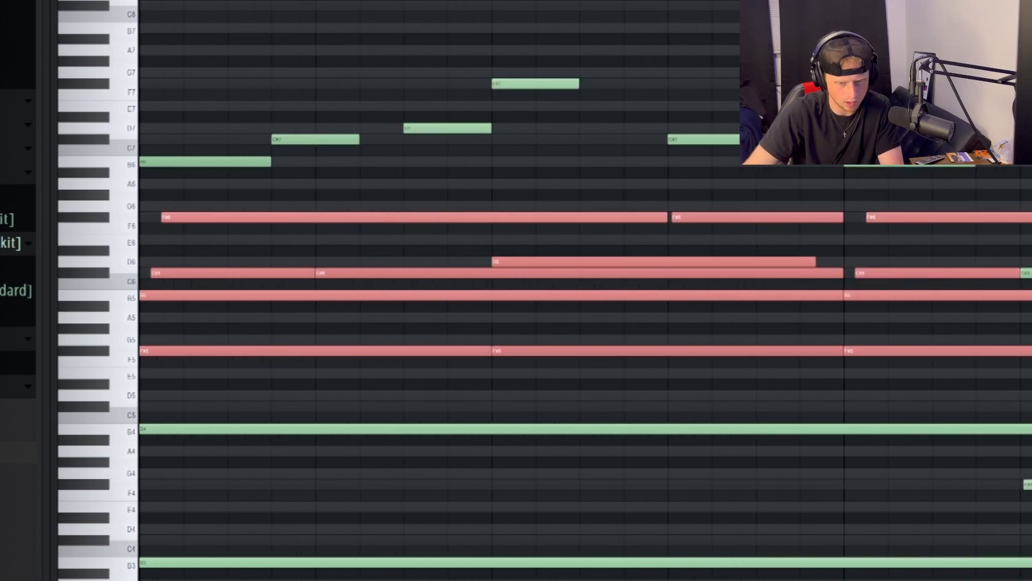
left_click(392, 386, "super")
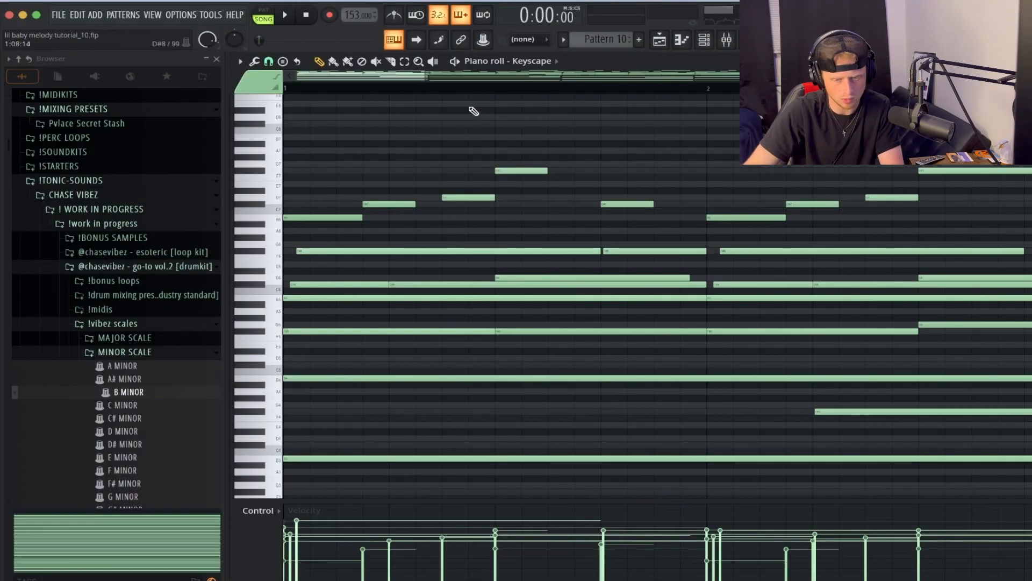
Highlight the high melody notes across all eight bars of the Keyscape pattern.
scroll(445, 92, "down", 8)
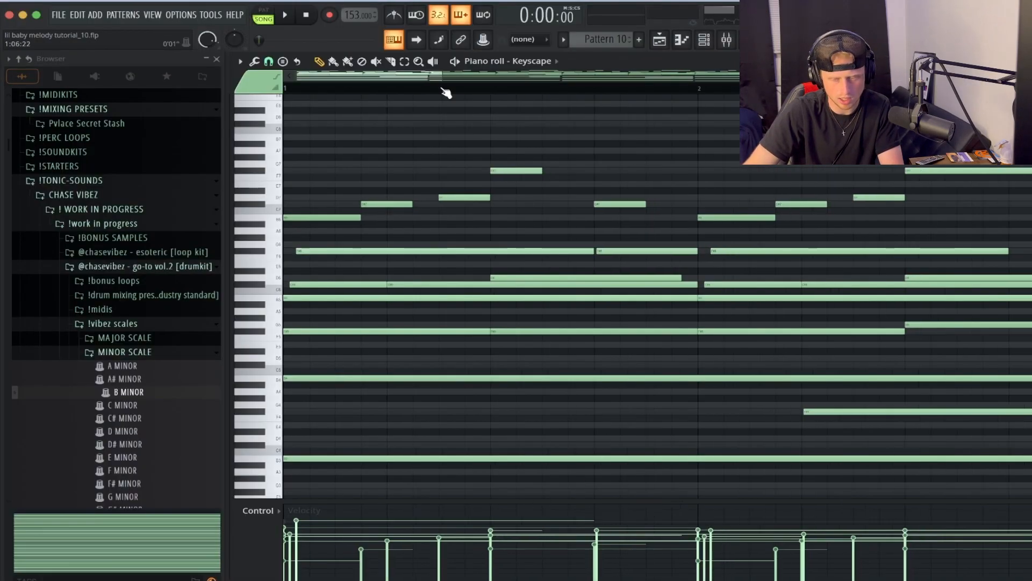
left_click_drag(910, 225, 209, 81)
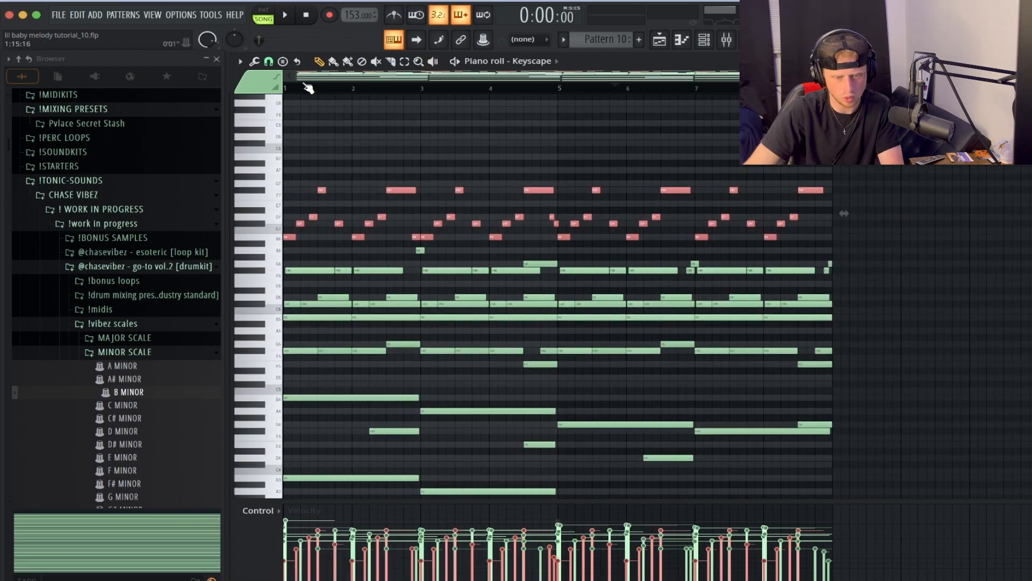
scroll(345, 83, "up", 5)
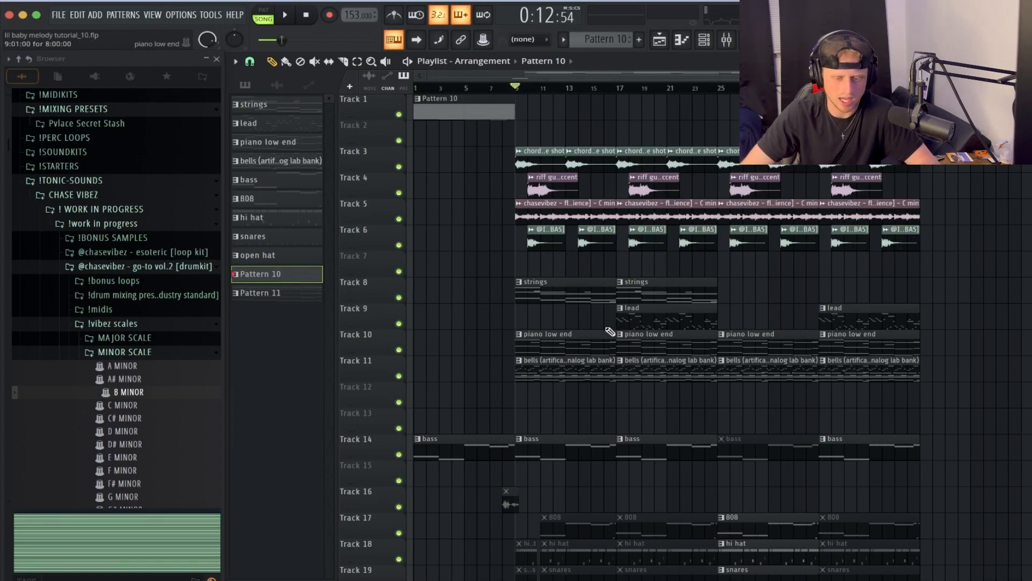
Open the bells pattern from Track 11 of the arrangement and highlight all of its notes.
left_click(707, 44)
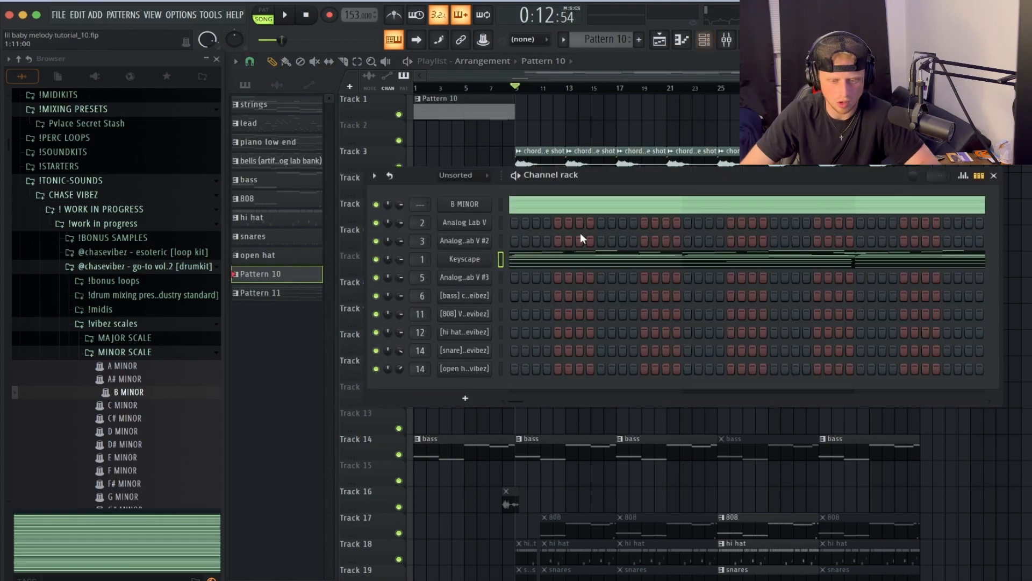
key("F6")
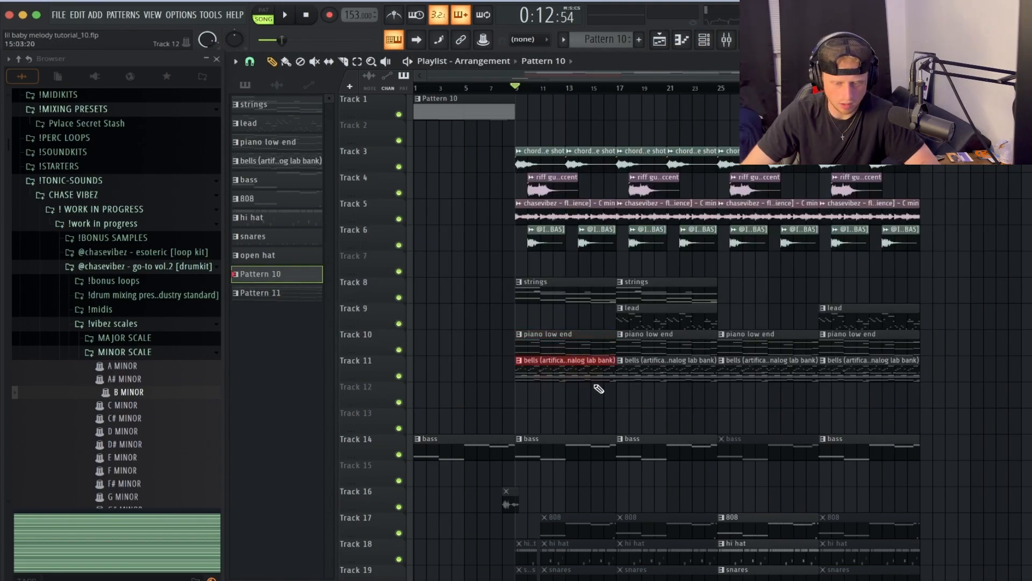
double_click(592, 372)
scroll(619, 366, "down", 3)
left_click_drag(942, 393, 290, 112)
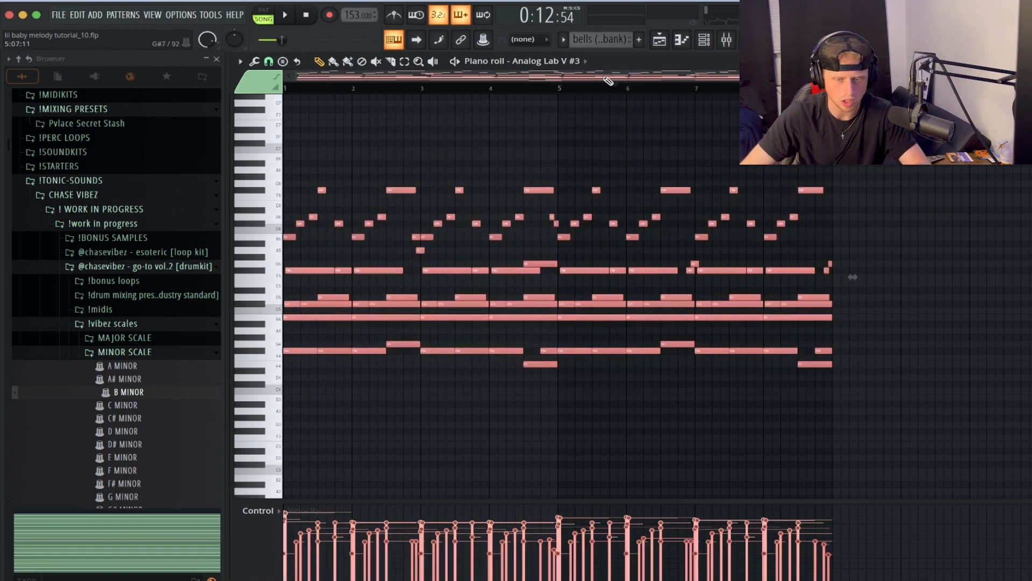
Open the piano low end pattern from the arrangement and view its low notes.
left_click(667, 40)
double_click(576, 341)
left_click_drag(505, 80, 292, 58)
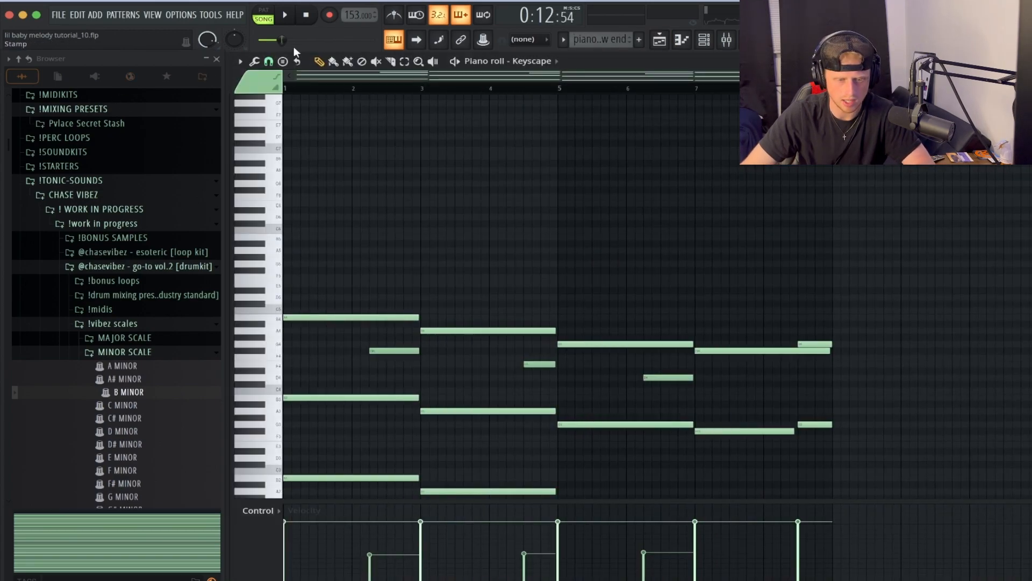
scroll(526, 247, "down", 3)
Return to the bells pattern and open its Analog Lab V #3 instrument to view the bell - magical preset.
key("space")
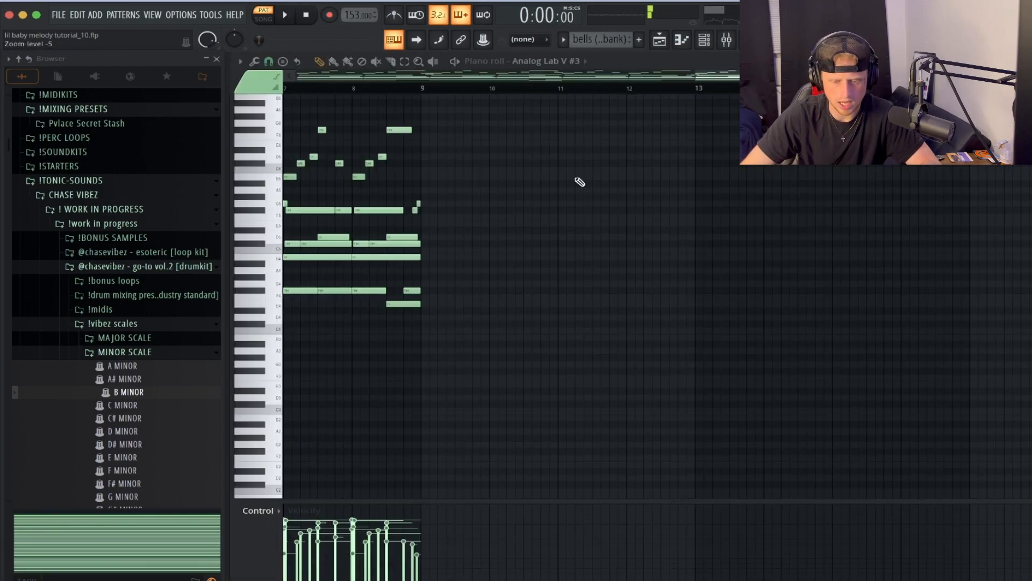
scroll(562, 91, "left", 5)
left_click(705, 40)
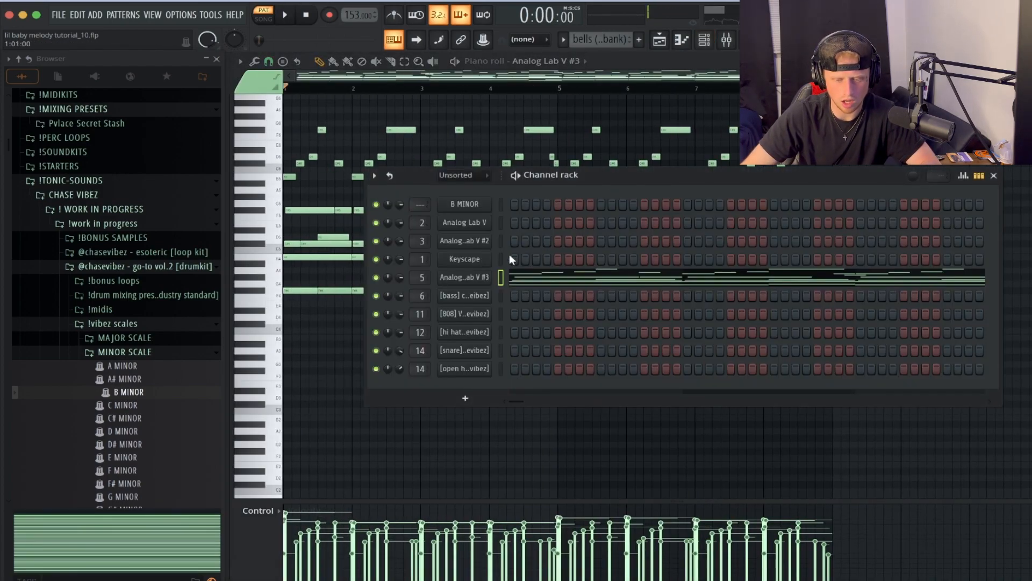
left_click(493, 277)
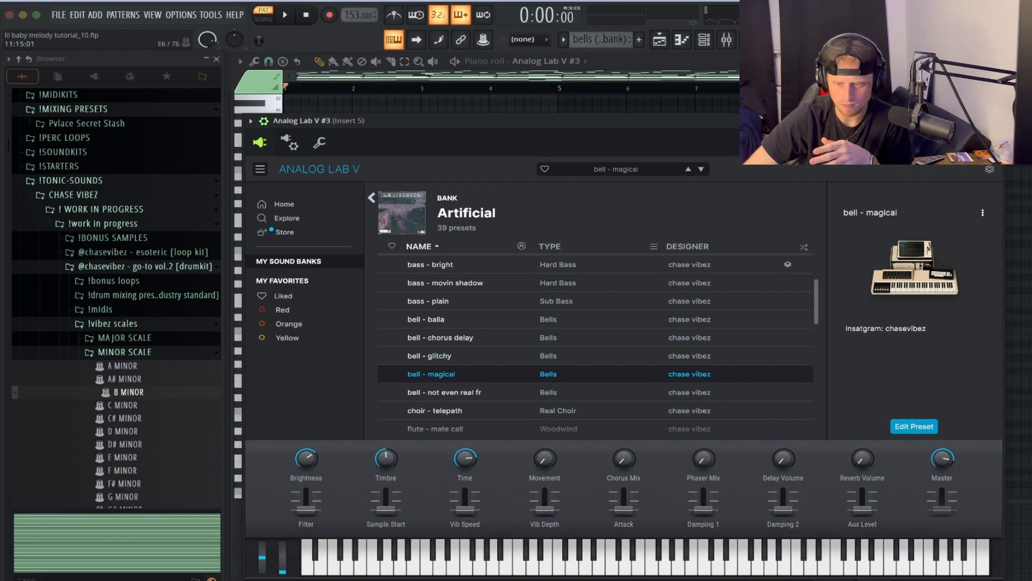
Close the bell instrument and play the bells pattern on its own.
left_click(995, 121)
scroll(726, 259, "up", 2)
key("space")
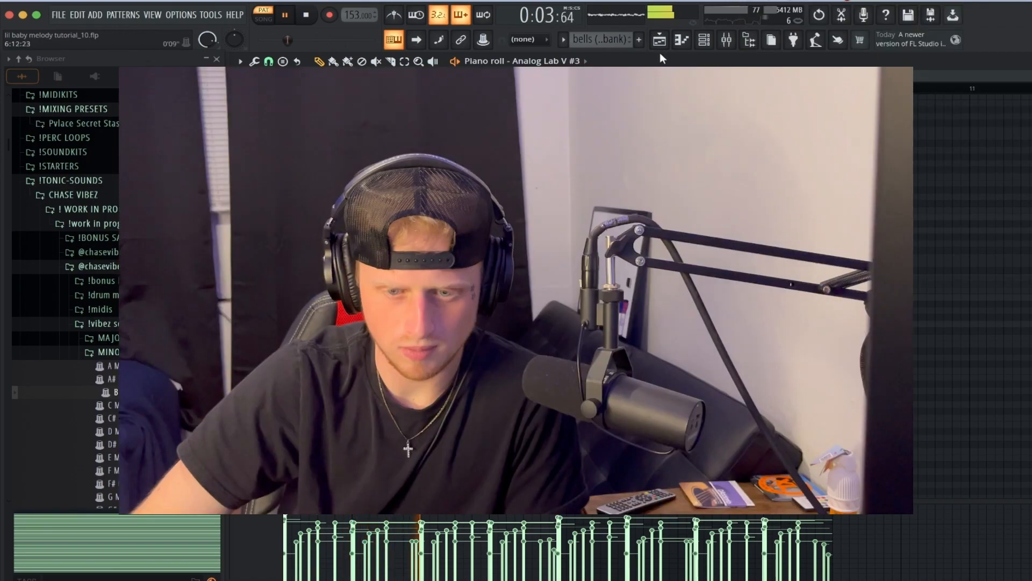
key("space")
Play the arrangement in song mode with the bells' notes in view.
left_click(660, 41)
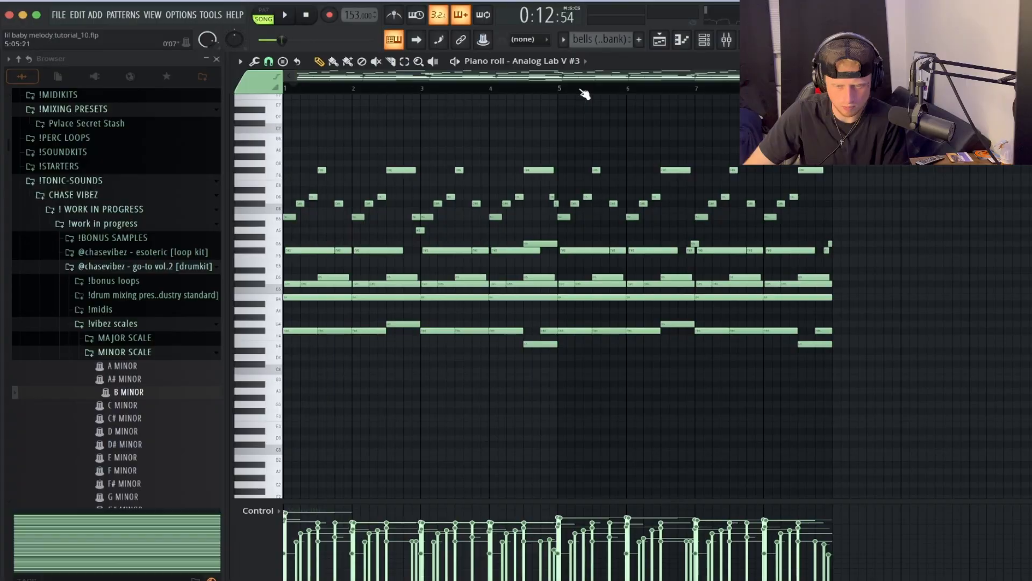
key("space")
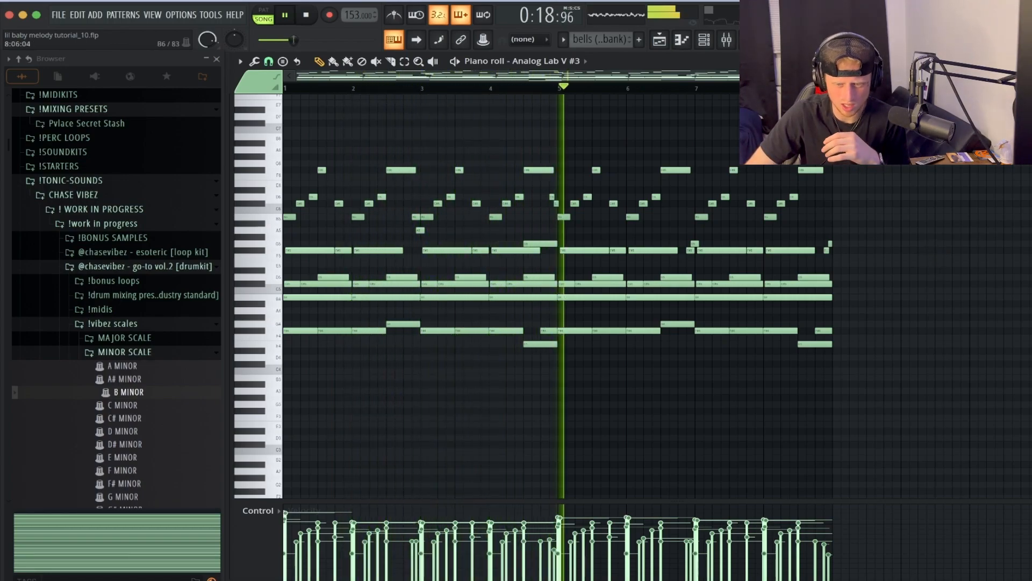
key("space")
Inspect the Fruity parametric EQ 2 and HalfTime effects on the bells' mixer track, Insert 5.
key("F5")
key("F9")
left_click(473, 376)
left_click(477, 373)
left_click(982, 354)
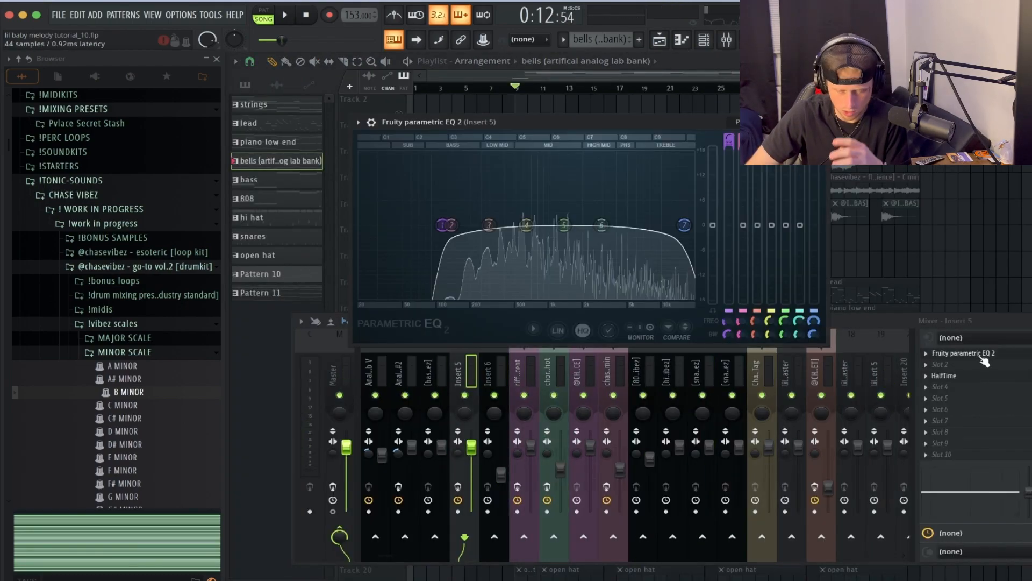
left_click(984, 379)
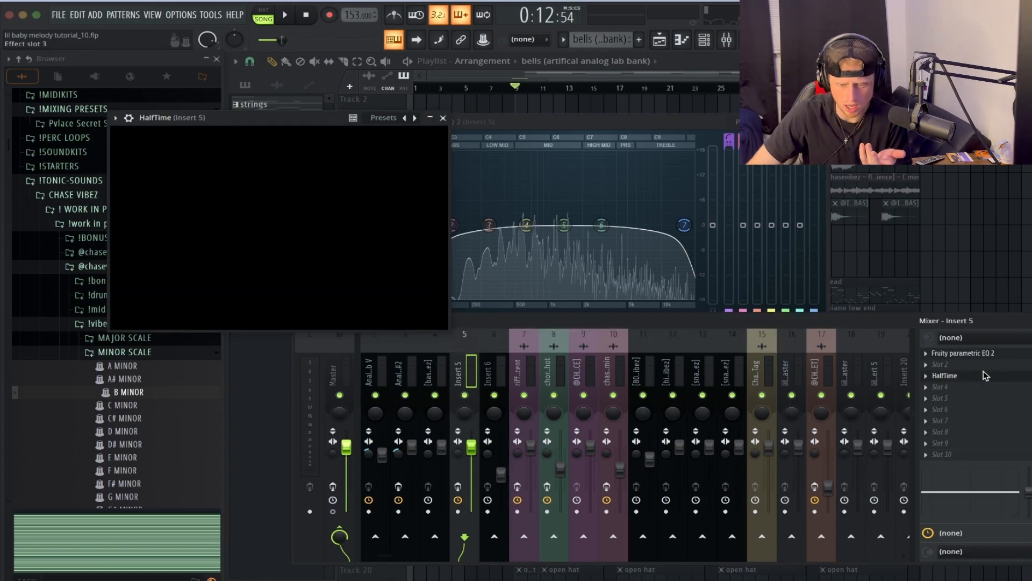
Limit the arrangement to Tracks 10, 11 and 12 and play the piano low end and bells layers together.
key("F12")
left_click(399, 324)
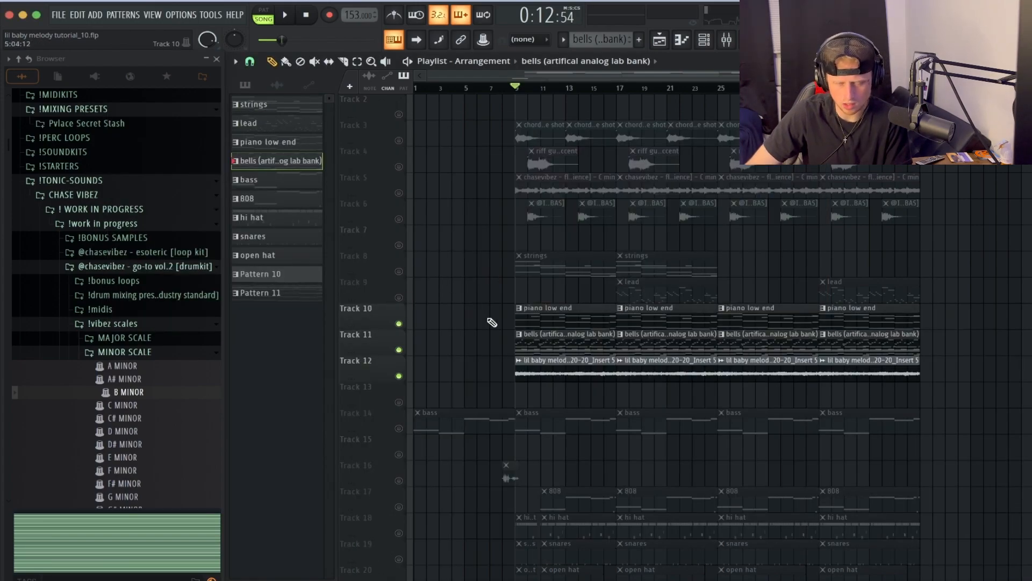
key("space")
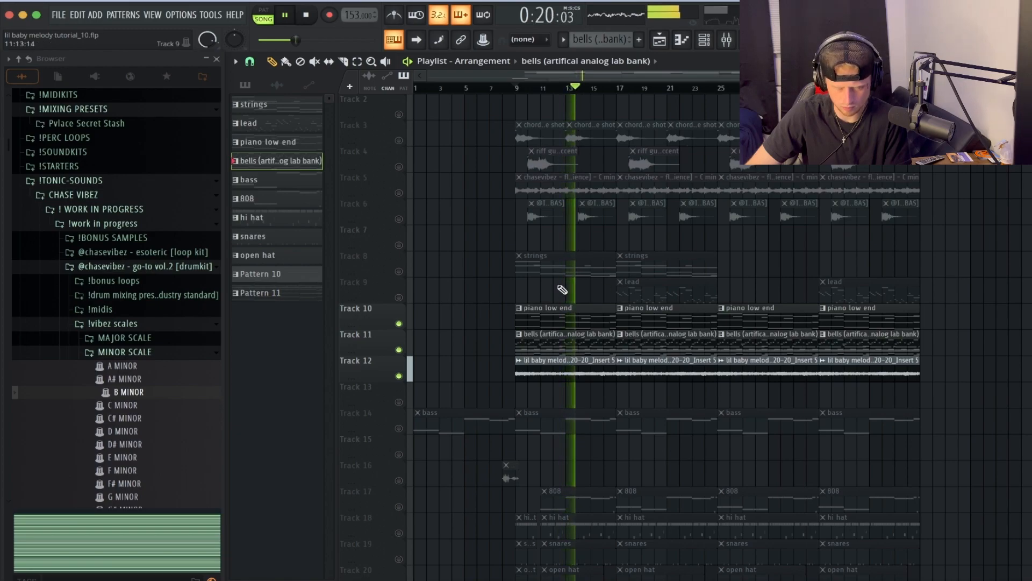
key("space")
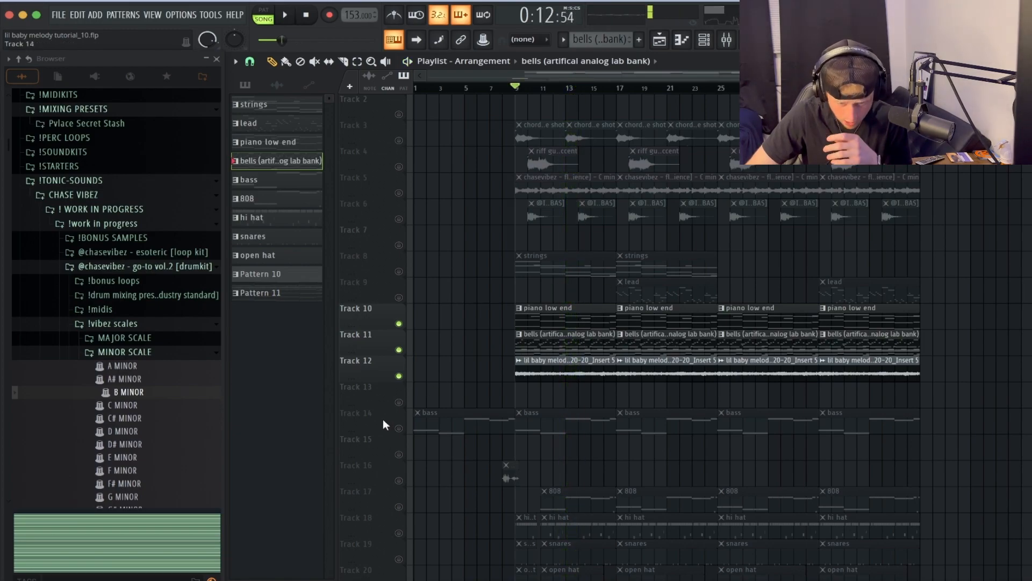
Enable the bass on Track 14 and open its pattern.
left_click(398, 428)
double_click(583, 431)
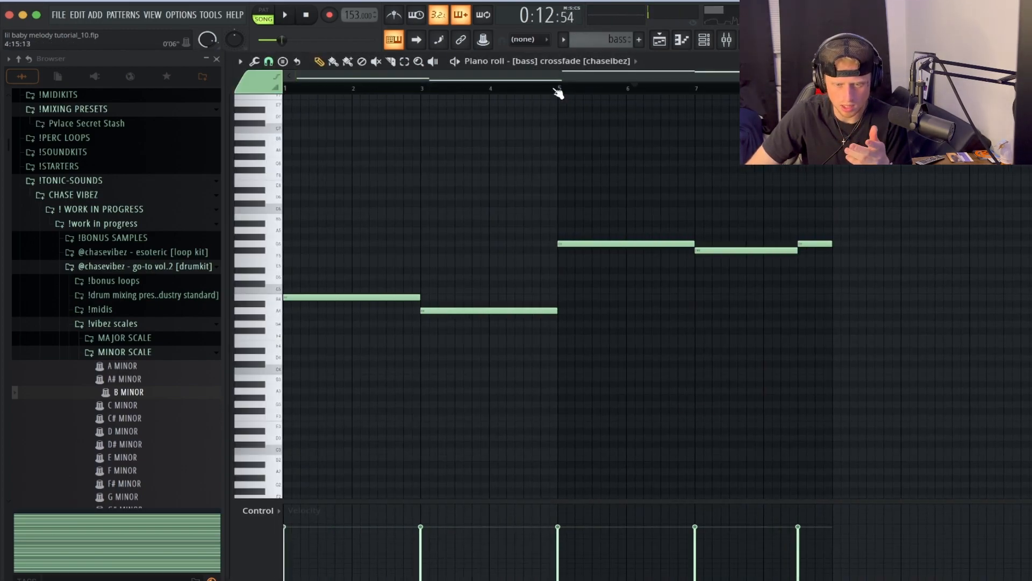
Show the bass samples of the go-to vol.2 drumkit and play the arrangement with the bass layer.
left_click(149, 351)
left_click(150, 324)
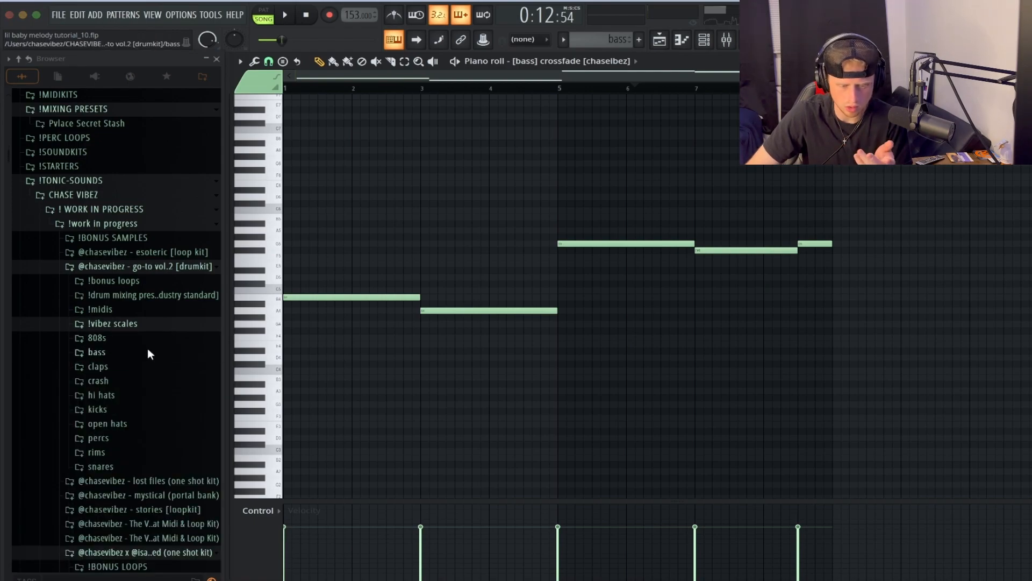
left_click(148, 350)
key("space")
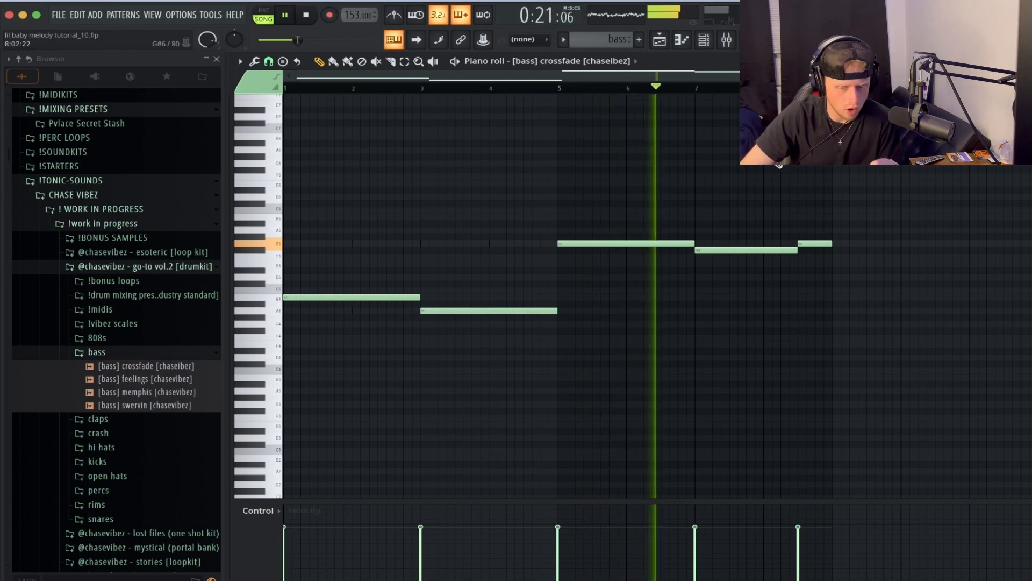
Add the strings on Track 8 to the enabled layers, open their pattern and play the arrangement.
left_click(659, 39)
key("space")
double_click(619, 266)
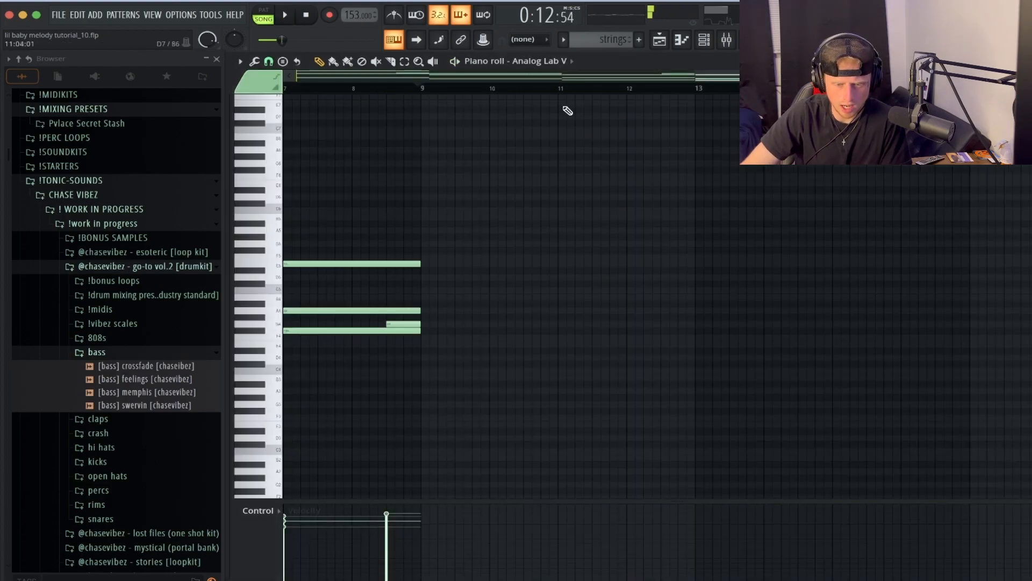
key("space")
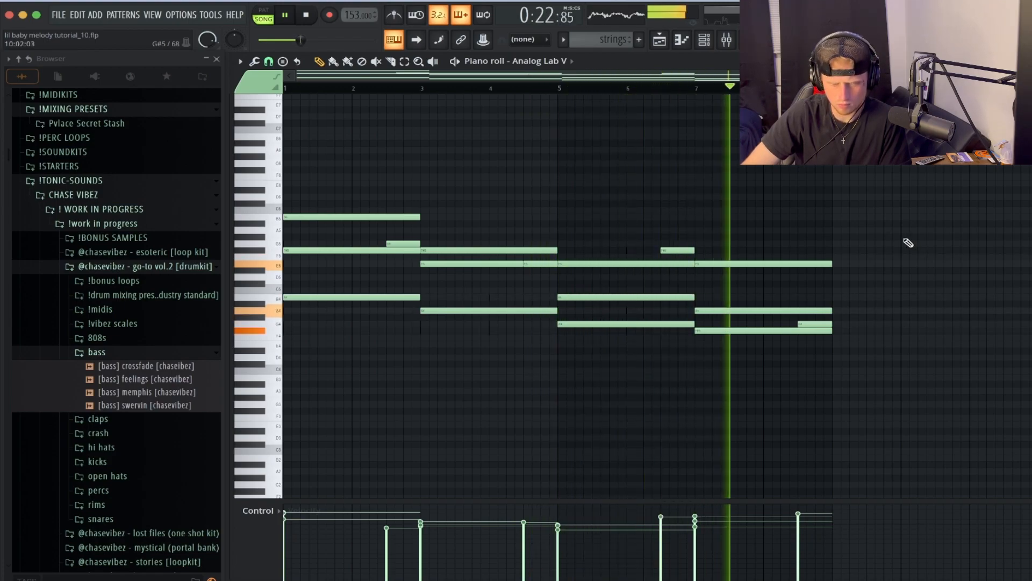
key("space")
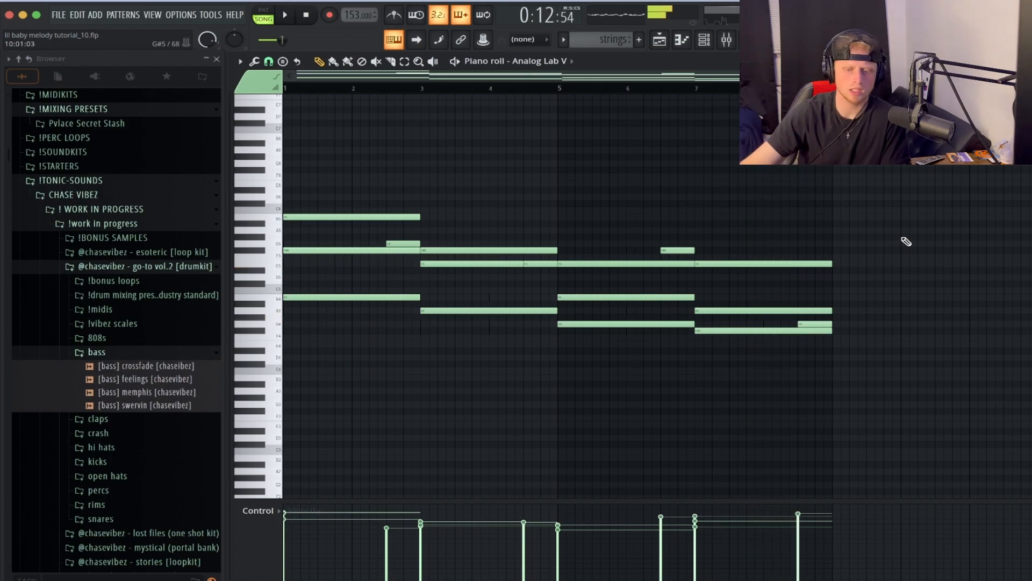
Enable the fly soul ambience on Track 5 and show its source in the textures and atmospheres folder of the lost files kit.
left_click(659, 39)
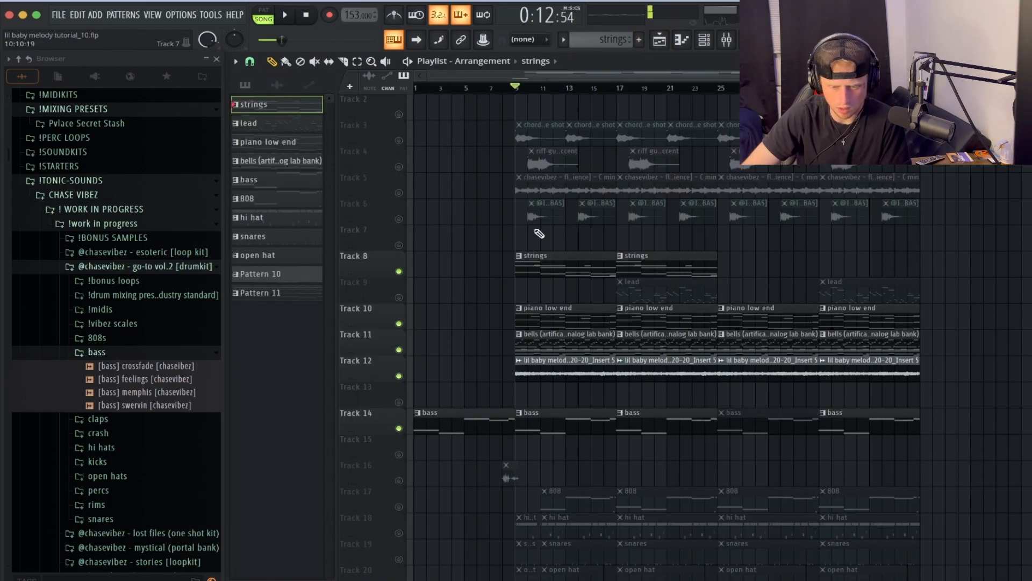
left_click(399, 193)
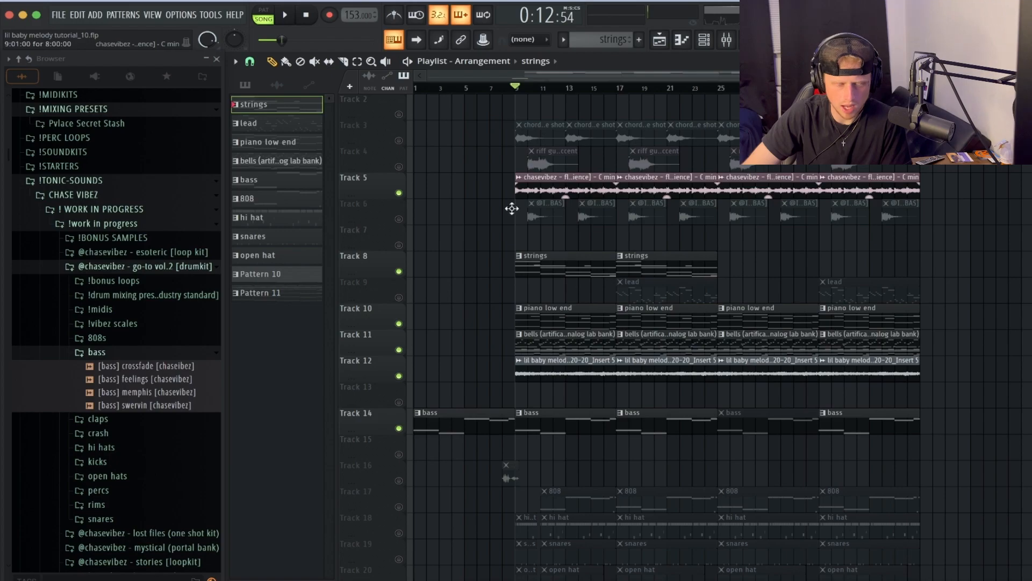
left_click(161, 266)
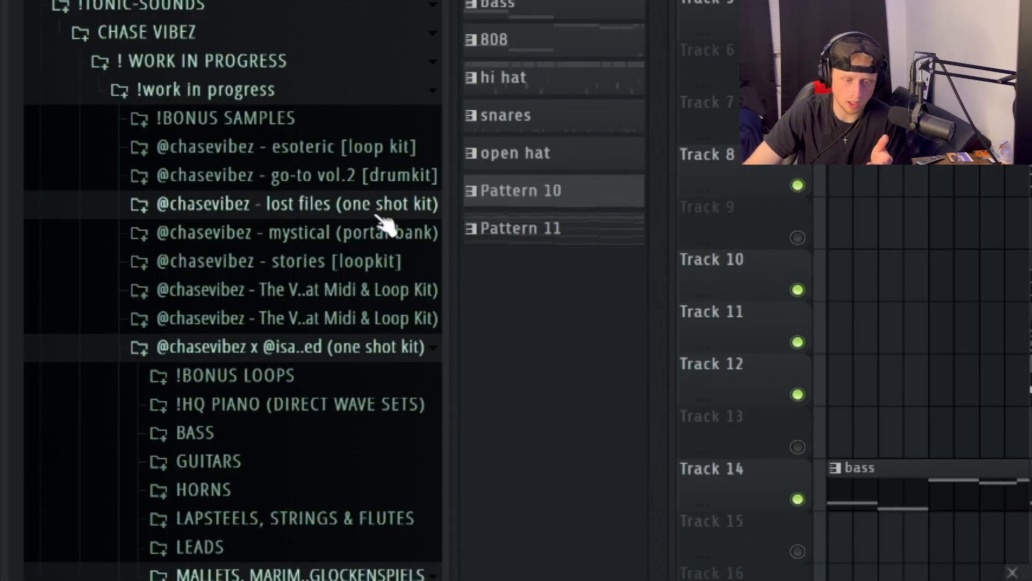
left_click(199, 285)
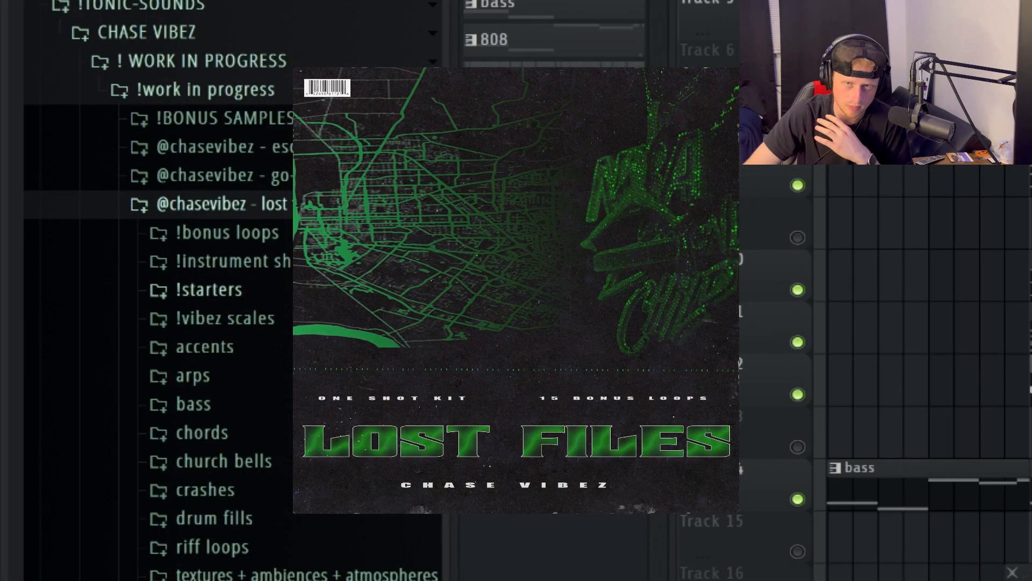
scroll(371, 468, "down", 4)
left_click(376, 471)
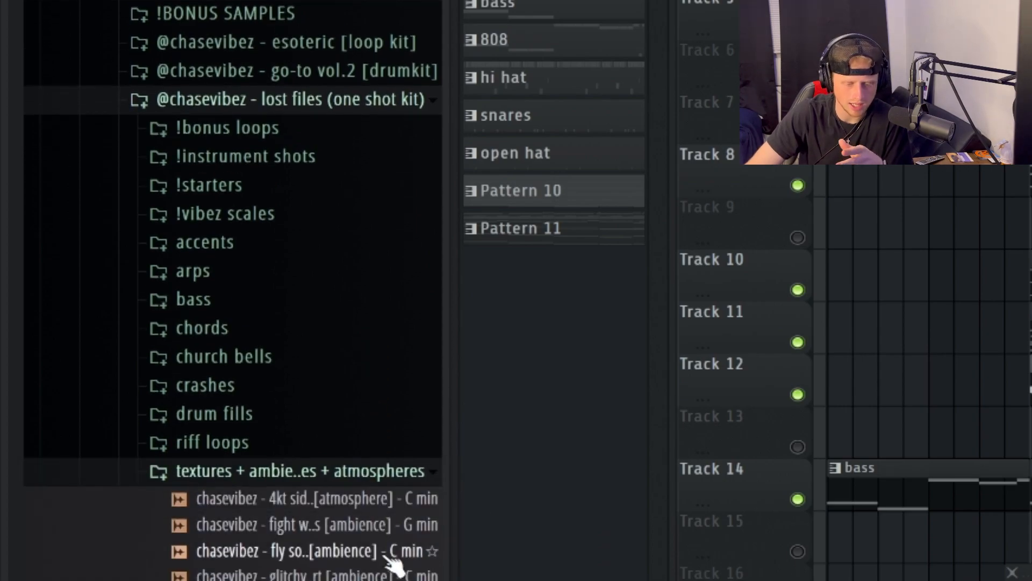
Examine the time-stretching pitch setting of the fly soul ambience clip and close its settings.
double_click(543, 182)
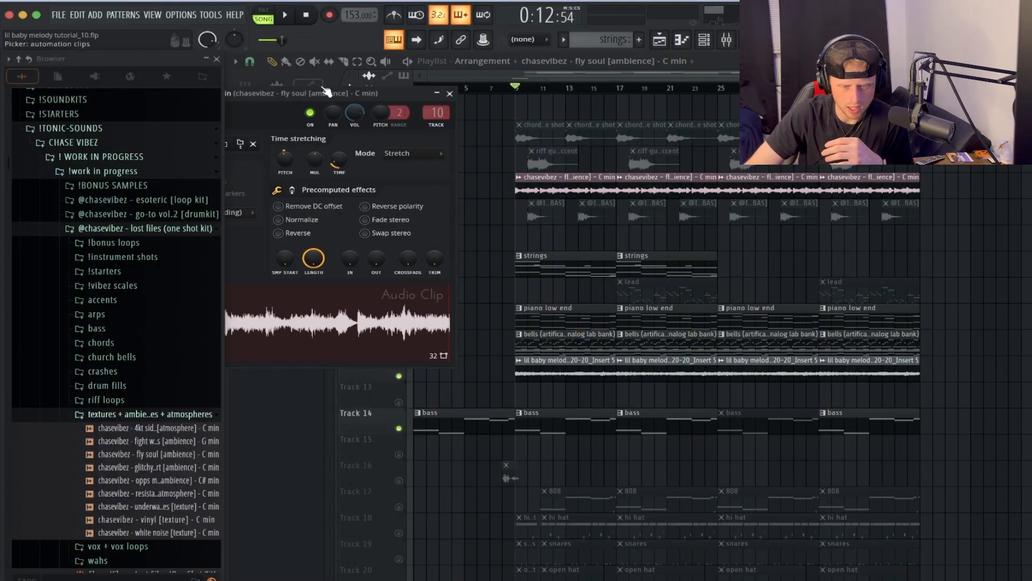
left_click_drag(323, 89, 426, 136)
left_click(553, 142)
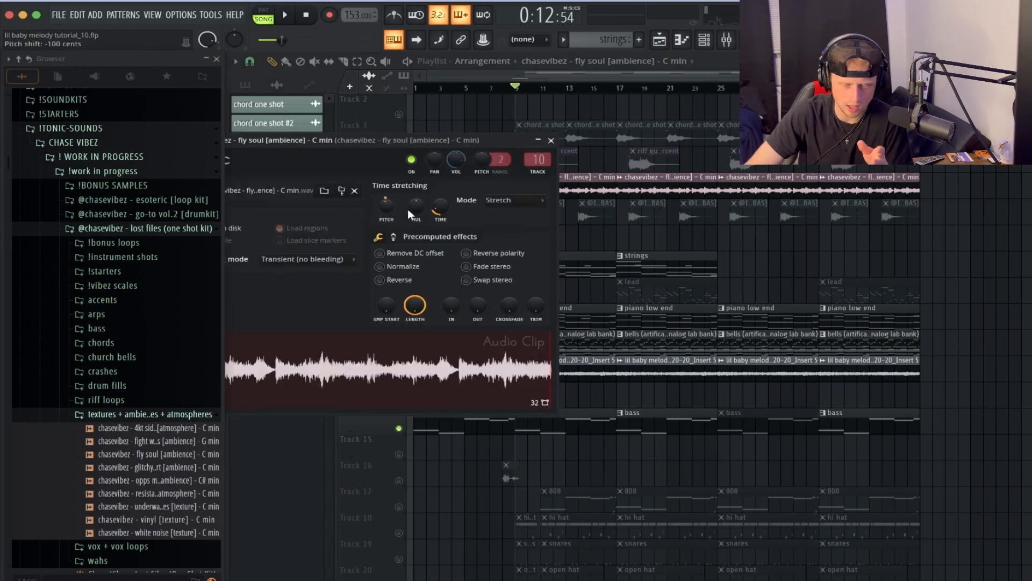
left_click(550, 141)
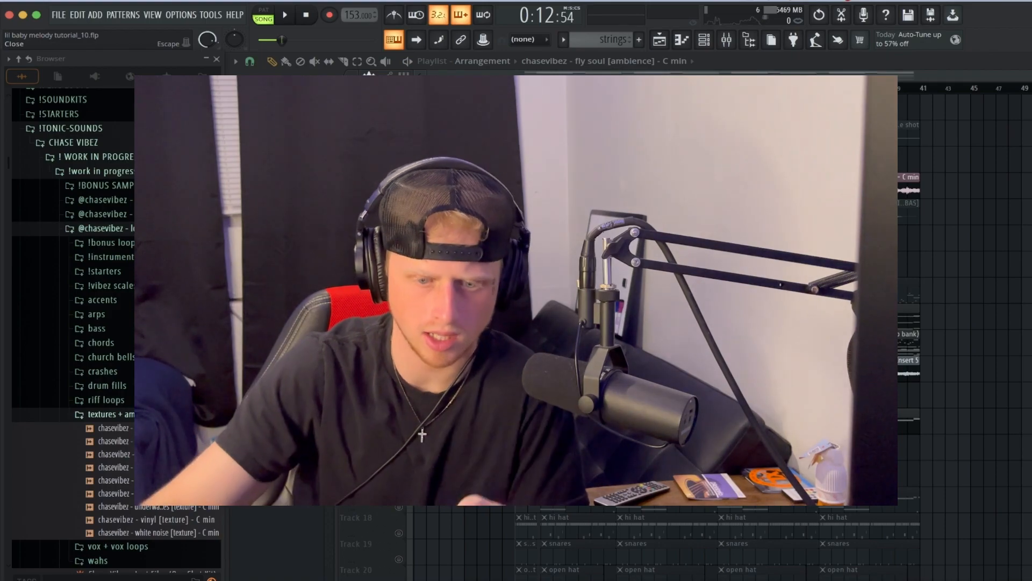
Play the fly soul ambience alone, and bring back the strings, piano, bells and bass tracks during playback.
scroll(524, 92, "up", 4)
key("space")
scroll(521, 99, "down", 1)
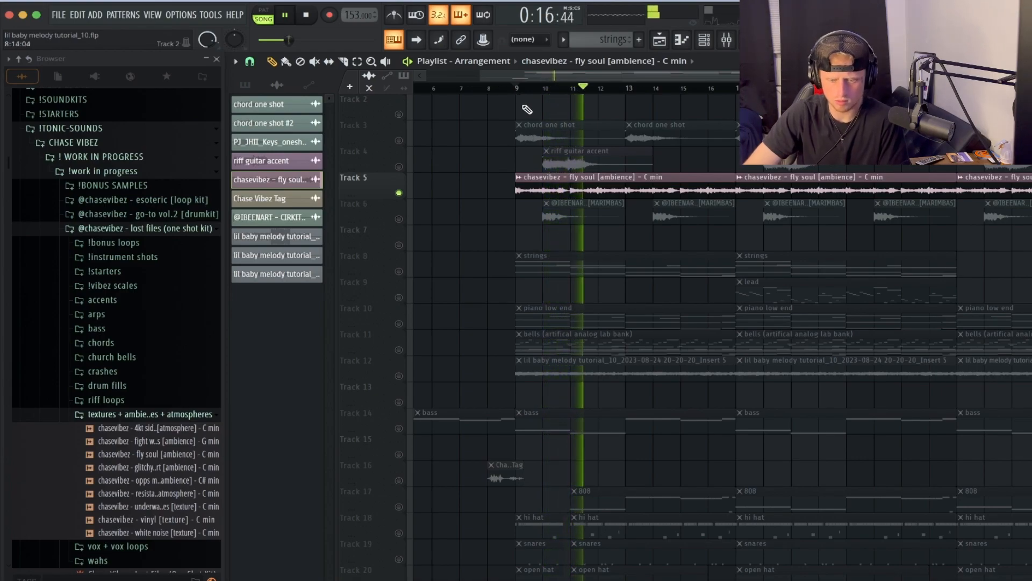
right_click(399, 193)
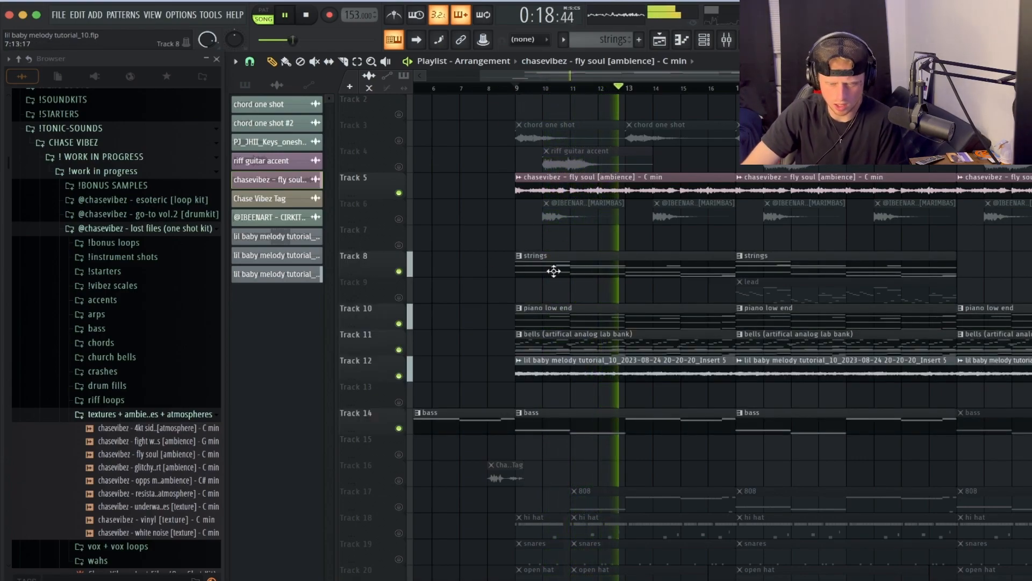
scroll(804, 294, "up", 1)
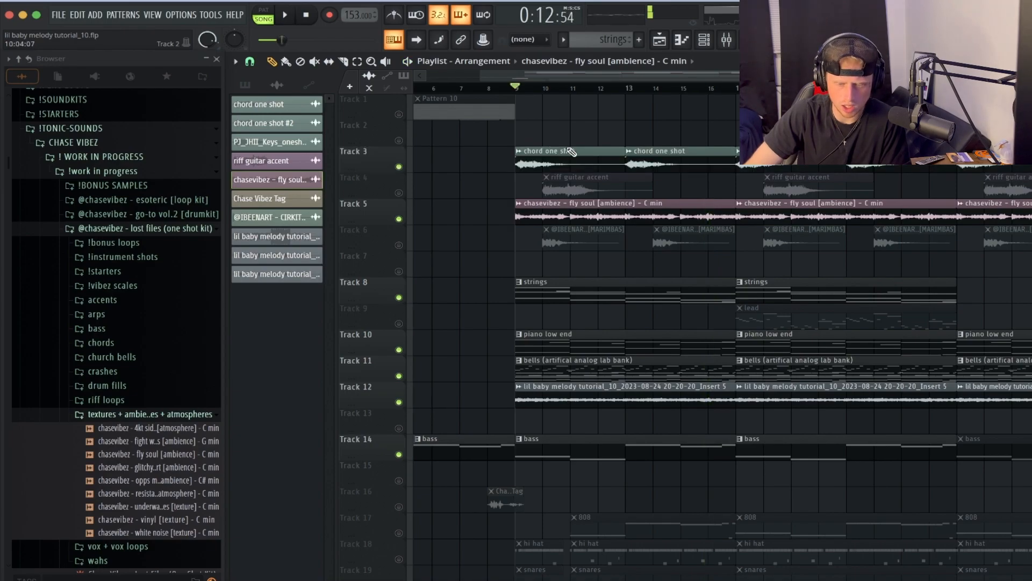
Play the chord one shot on Track 3 alone, and play it together with the ambience, strings, piano, bells and bass.
left_click(399, 167, "ctrl")
key("space")
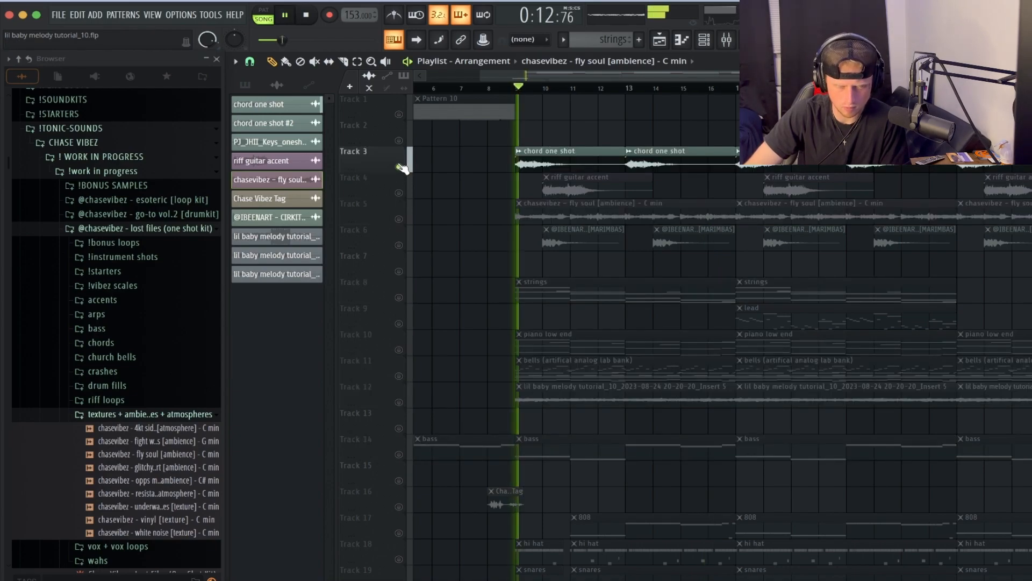
key("space")
left_click(398, 167, "ctrl")
key("space")
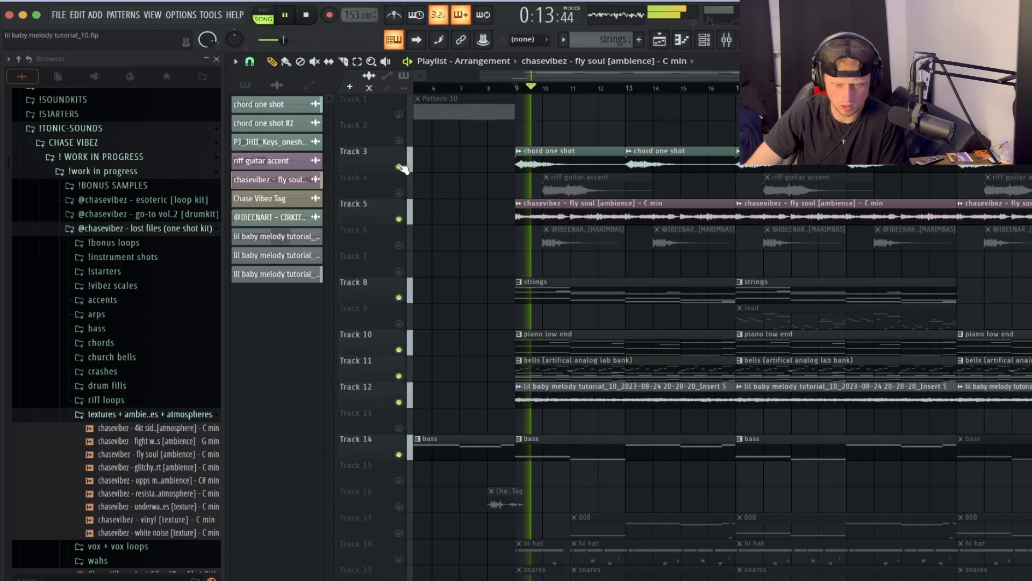
key("space")
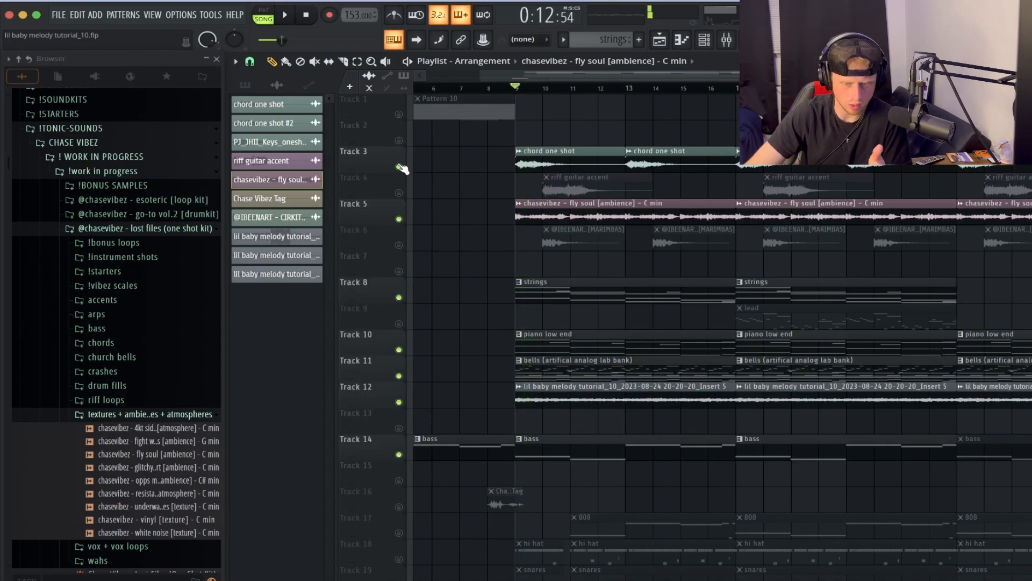
Play the arrangement without the chord one shot, re-enable it together with the riff guitar accent on Track 4, and play the result.
left_click(398, 167)
key("space")
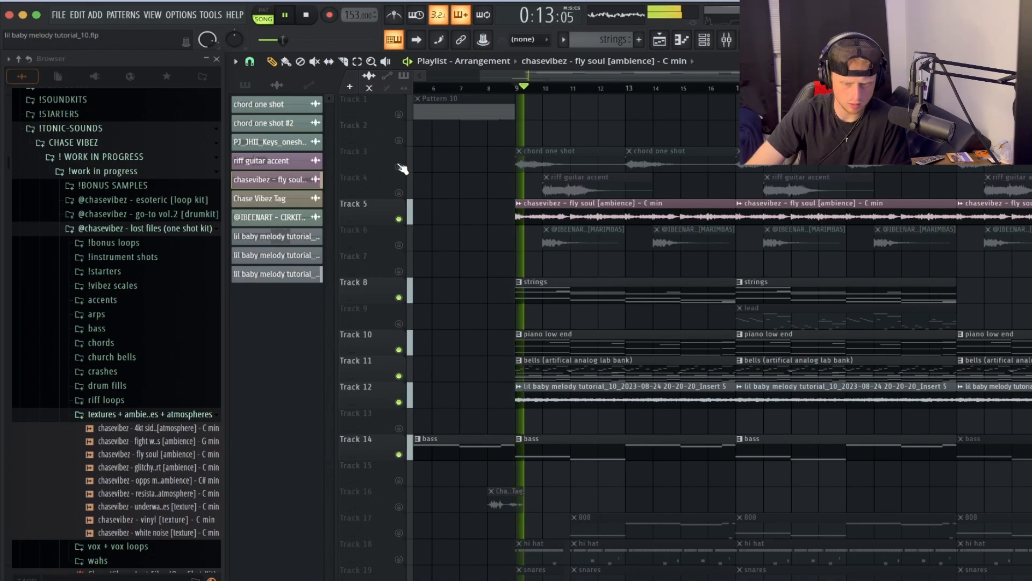
left_click(398, 167)
left_click(398, 193)
key("space")
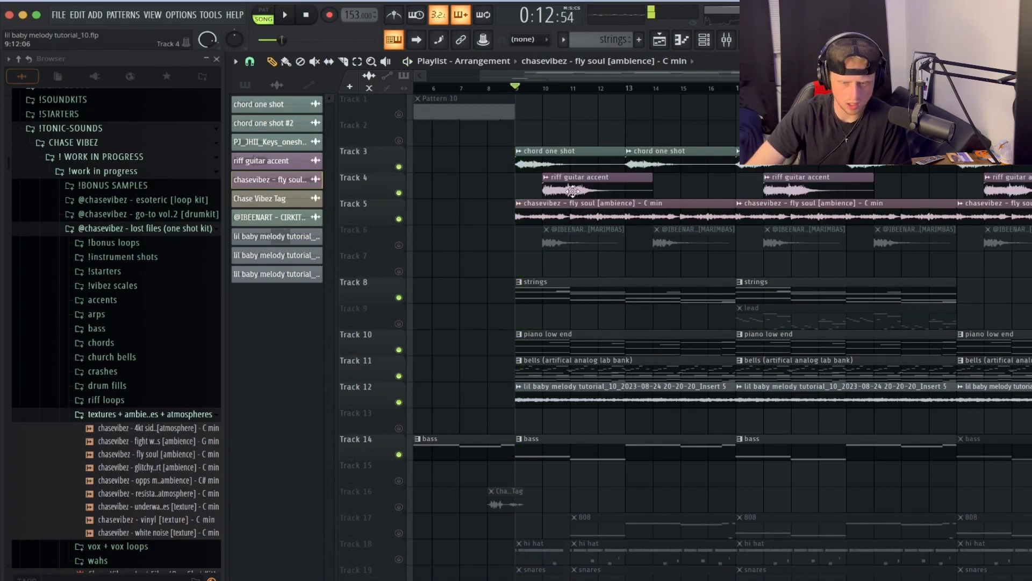
key("space")
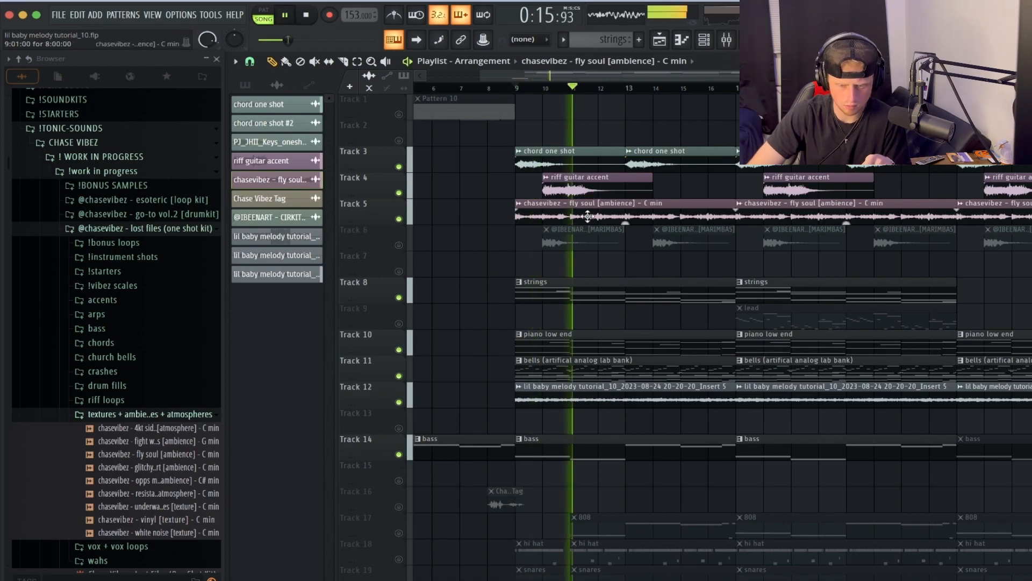
key("space")
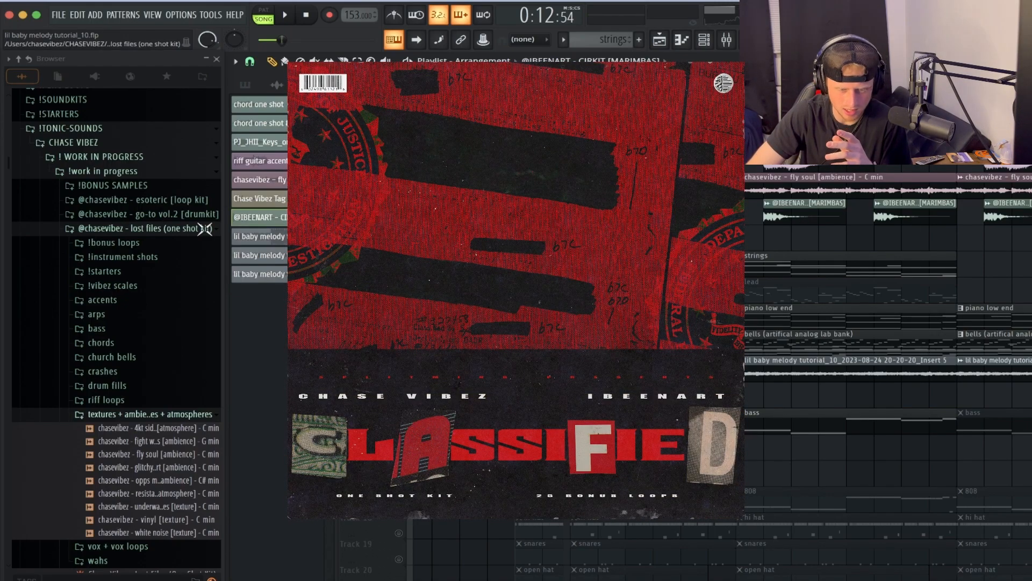
Show the mallets folder of the classified one shot kit, and play the Track 6 marimbas with Tracks 3, 4, 5 and 8 muted.
left_click(204, 229)
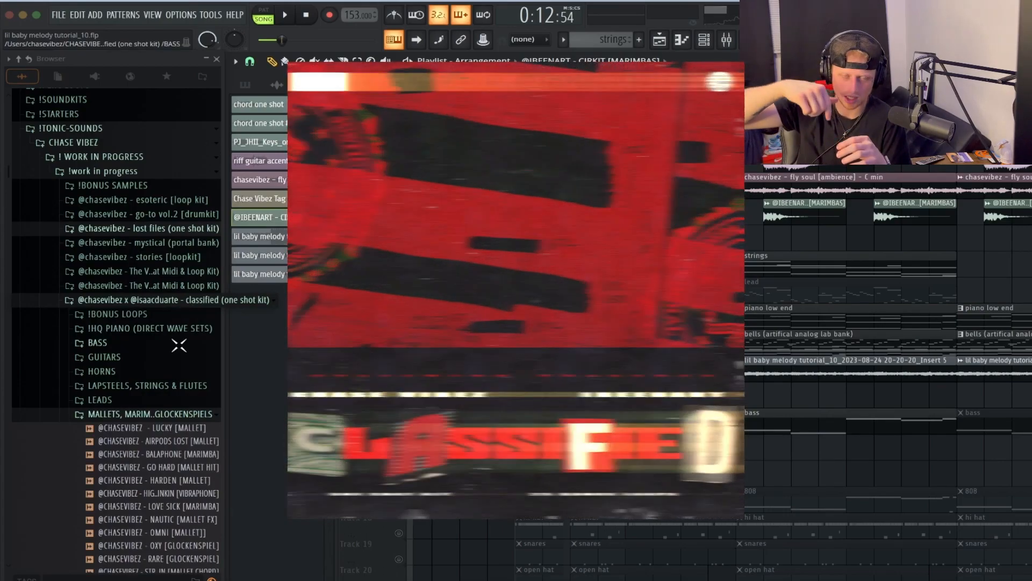
scroll(179, 345, "down", 2)
left_click(399, 140)
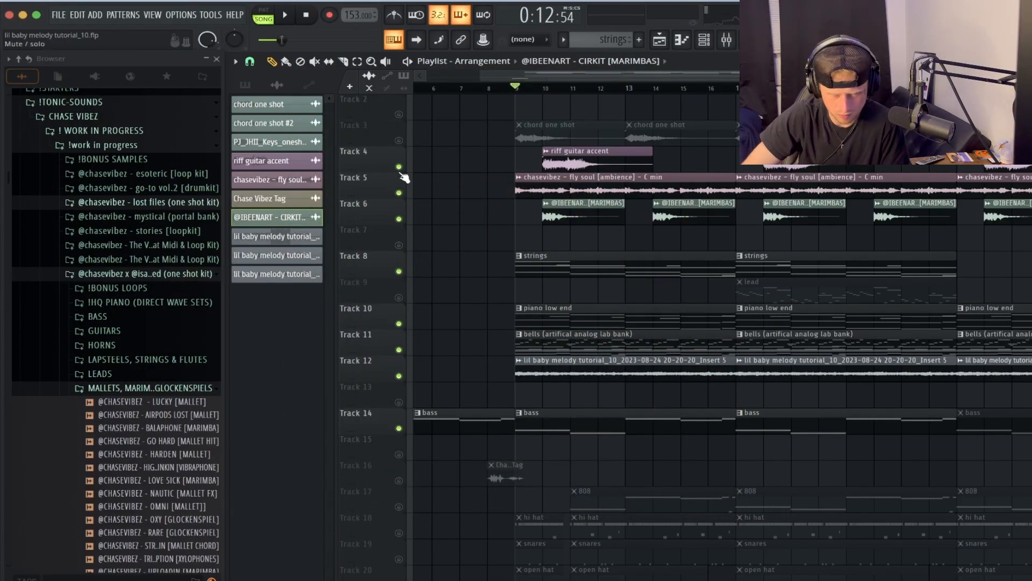
left_click(398, 167)
left_click(399, 192)
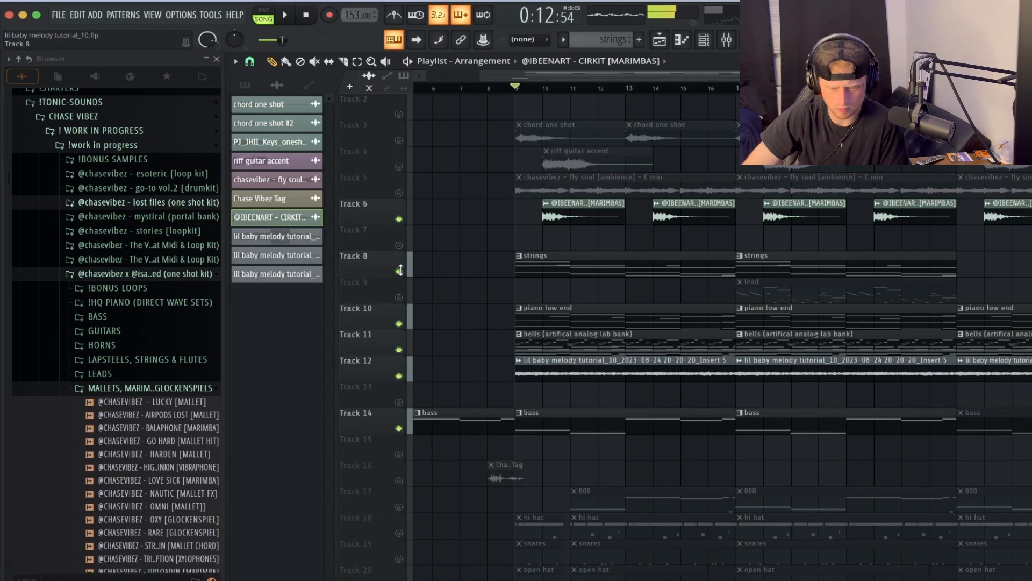
left_click(398, 271)
key("space")
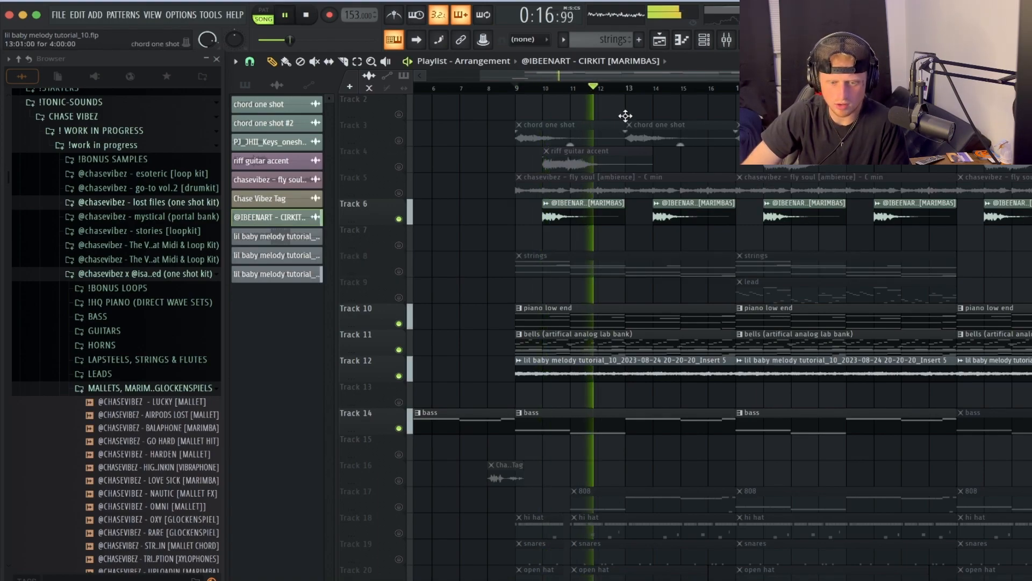
Play the marimba layer with the mixer open, and examine the Fruity Parametric EQ 2 on the Airpods Lost mallet insert.
key("space")
key("F9")
key("space")
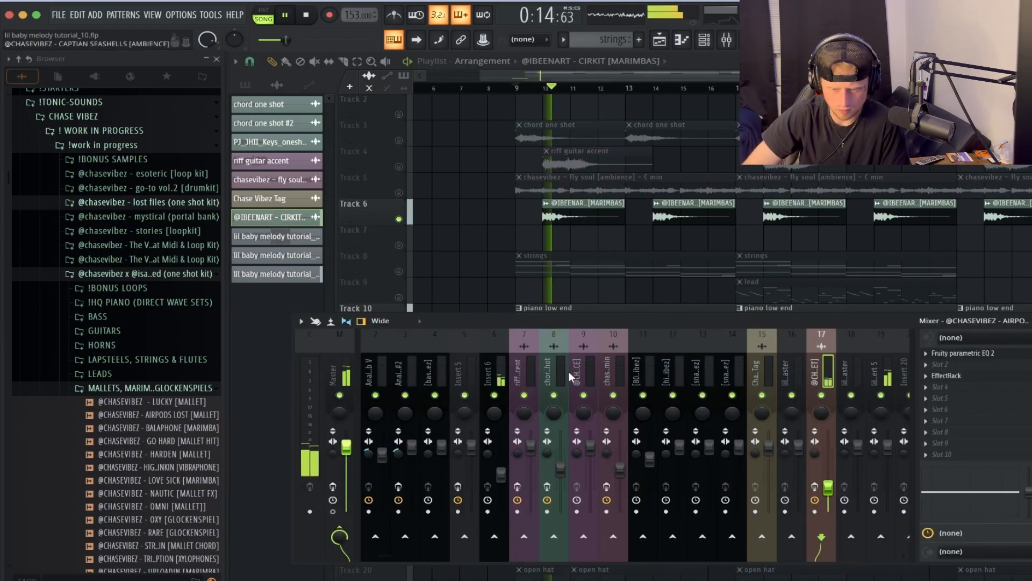
key("space")
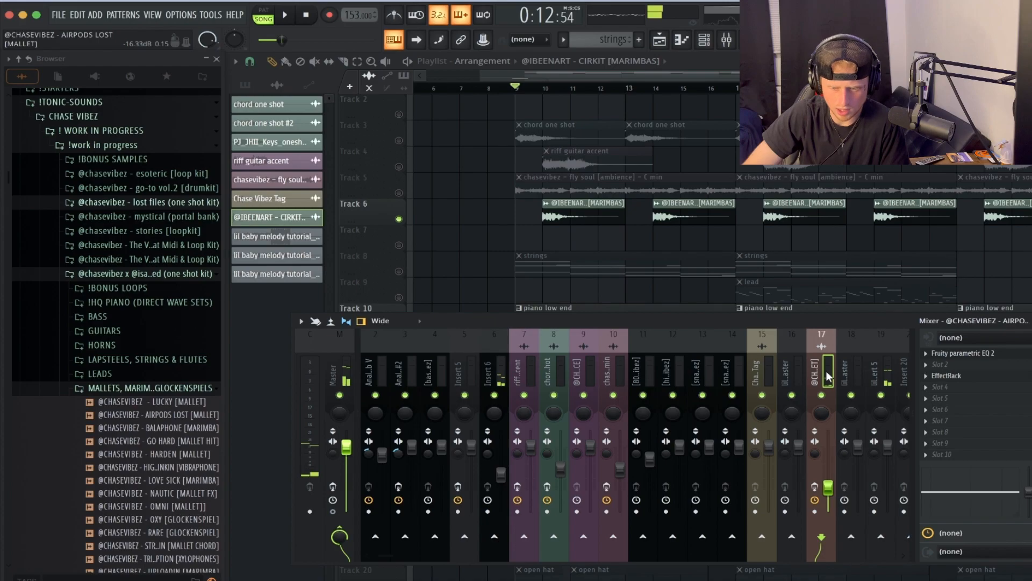
left_click(1007, 359)
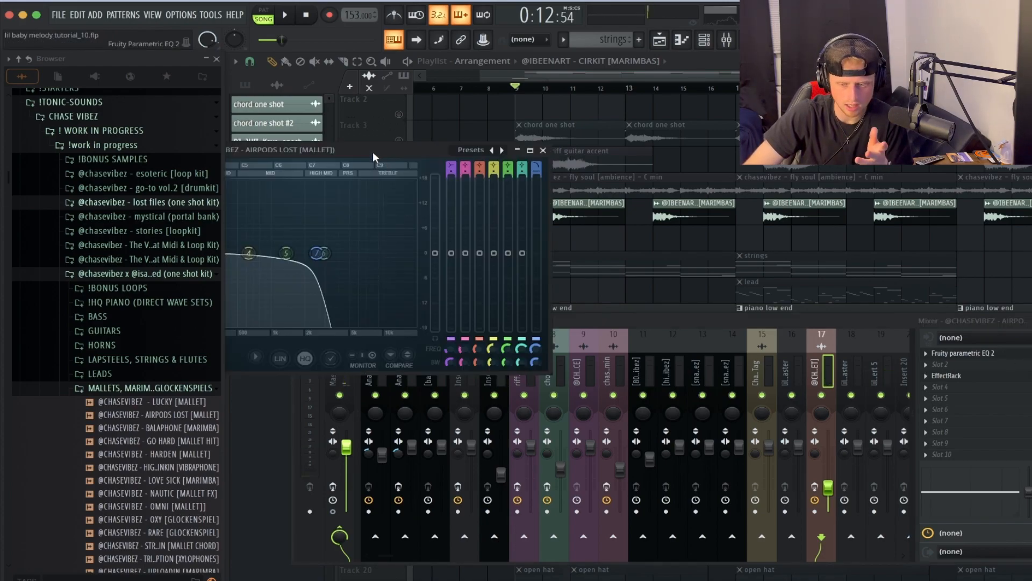
left_click_drag(375, 157, 718, 183)
left_click(889, 175)
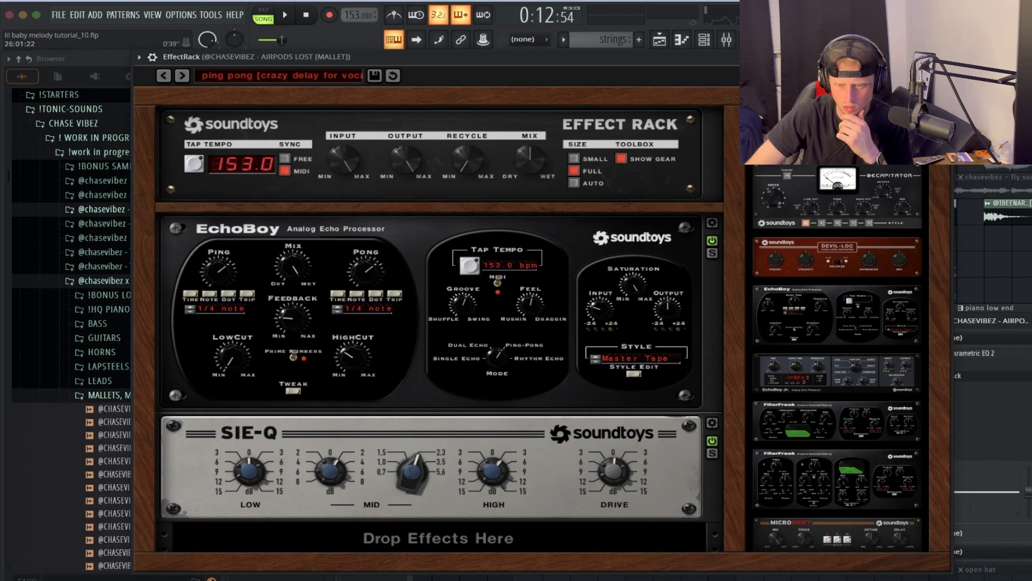
Close the mallet's EffectRack and the mixer, and play the marimbas with the piano, bells and bass.
left_click(944, 57)
key("F9")
key("space")
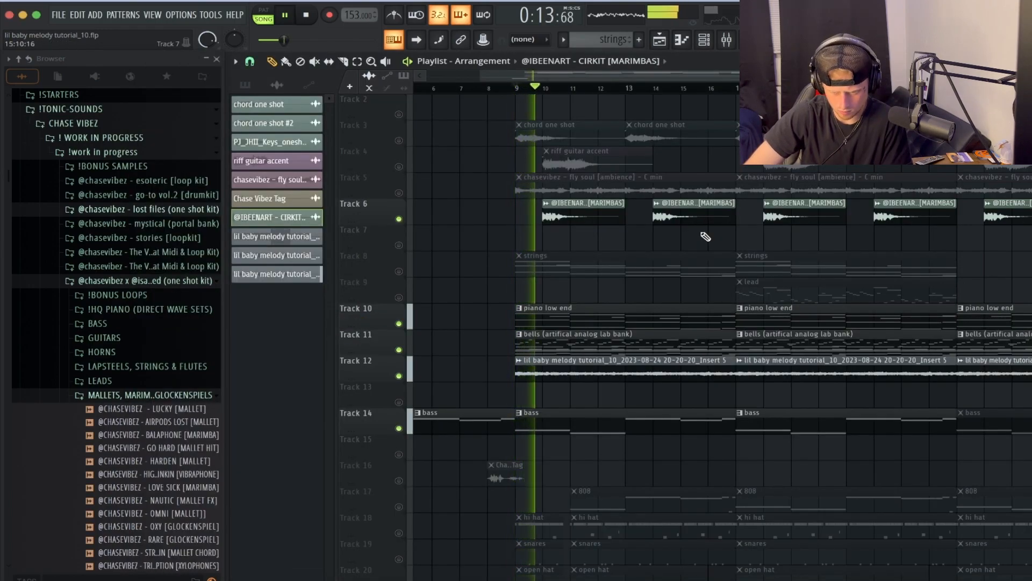
key("space")
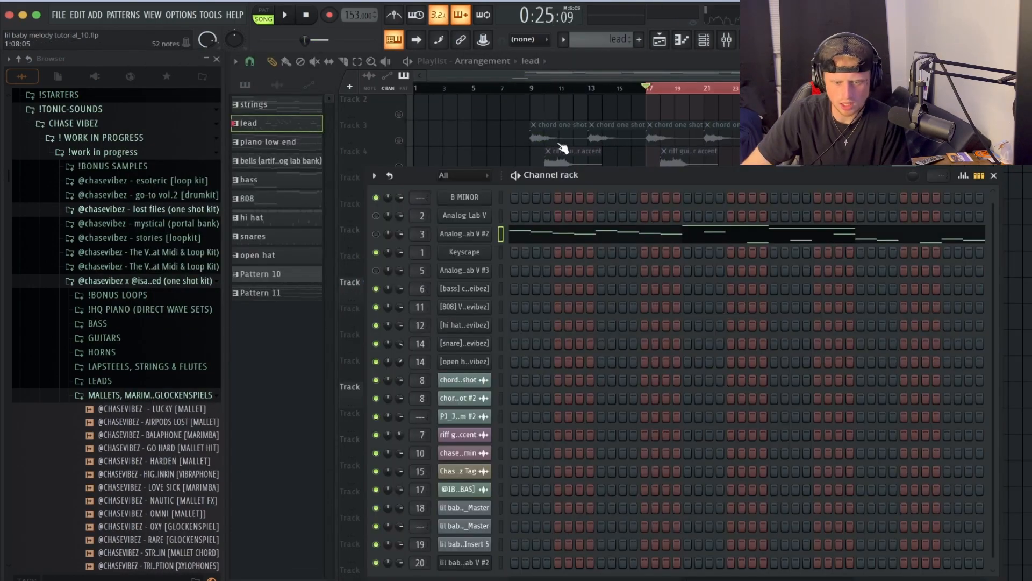
Open the lead pattern's Analog Lab V #2 notes in the piano roll and play the melody.
key("F7")
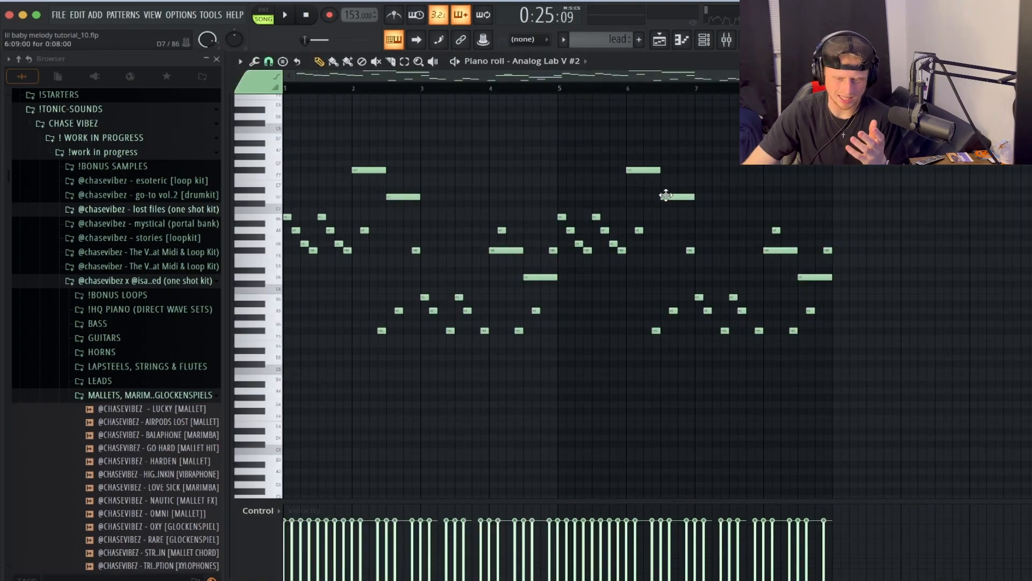
scroll(670, 198, "up", 2)
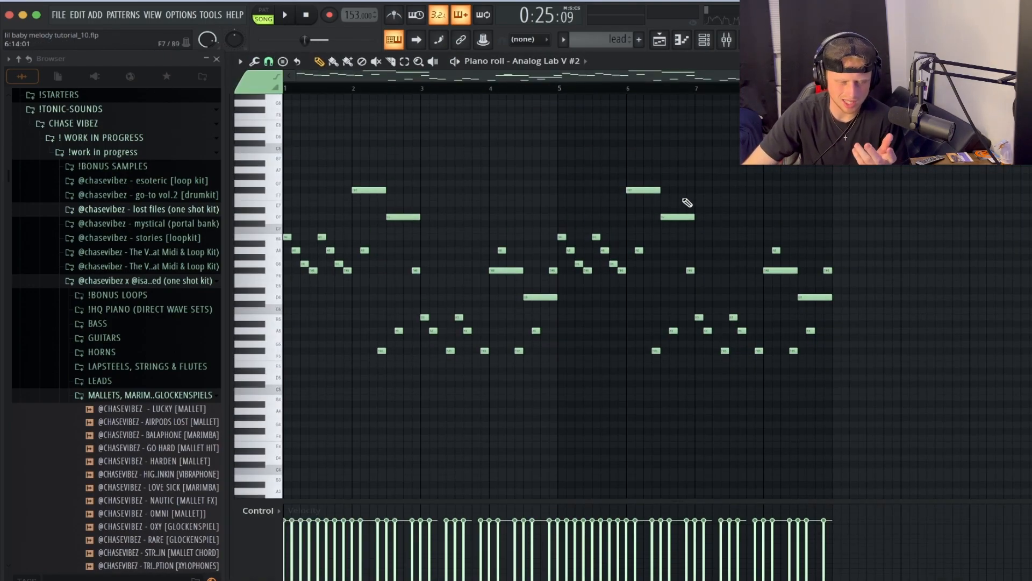
key("space")
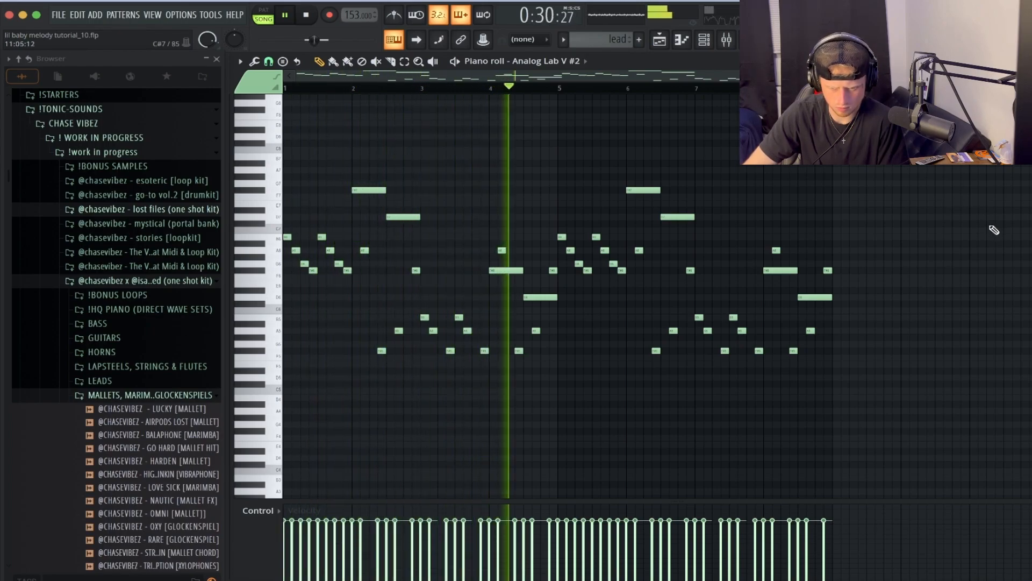
Examine the HalfTime, Portal and PanMan effects on the lead's Analog Lab V #2 mixer insert, and close the Portal and PanMan windows.
left_click(486, 361)
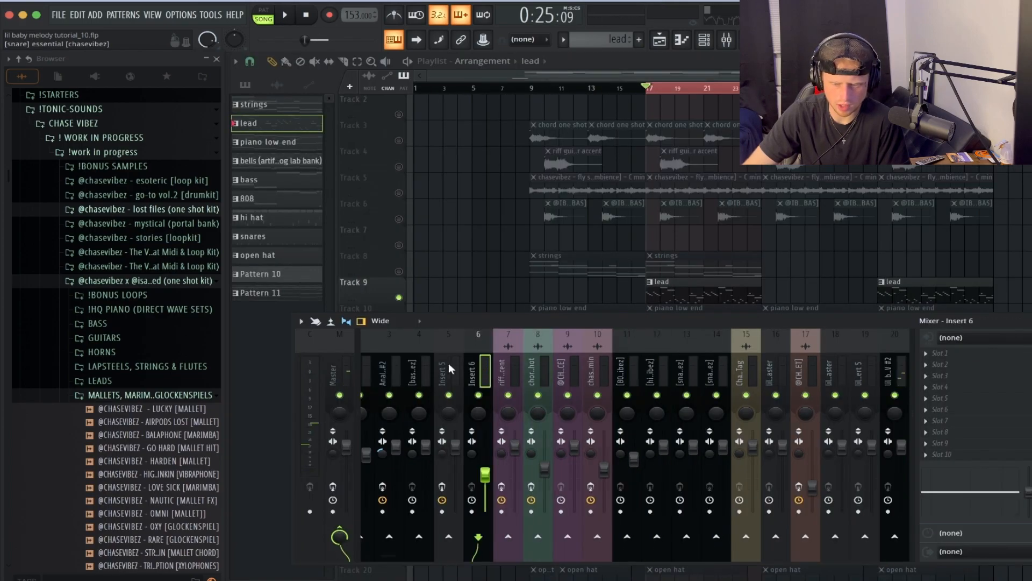
left_click(427, 363)
left_click(398, 371)
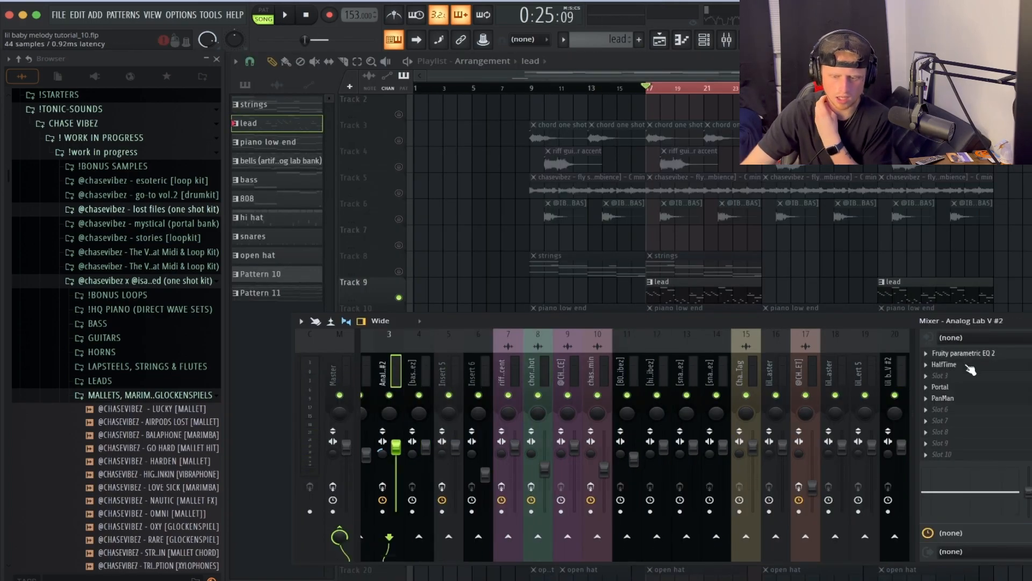
left_click(986, 365)
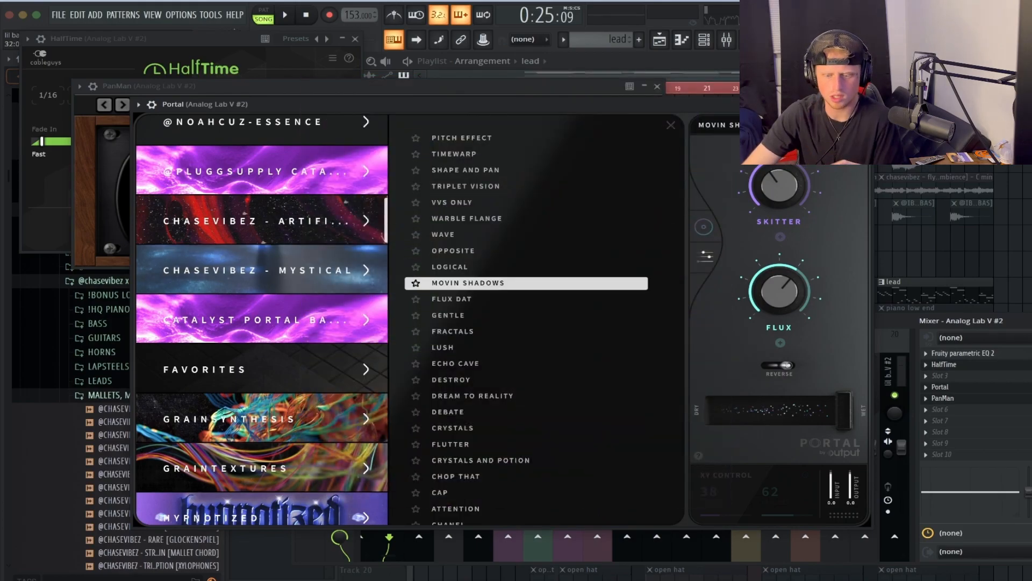
left_click(863, 104)
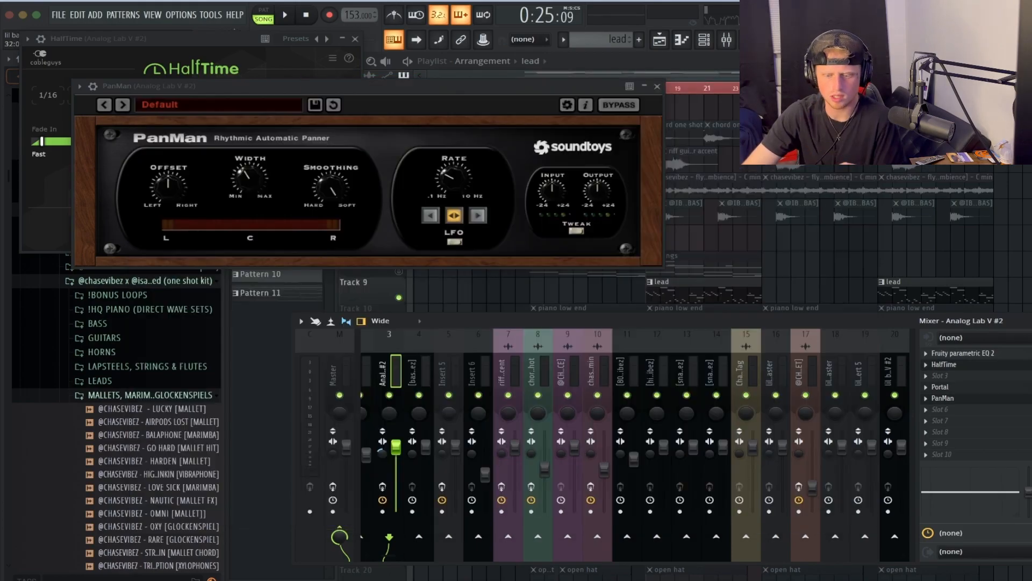
left_click(984, 401)
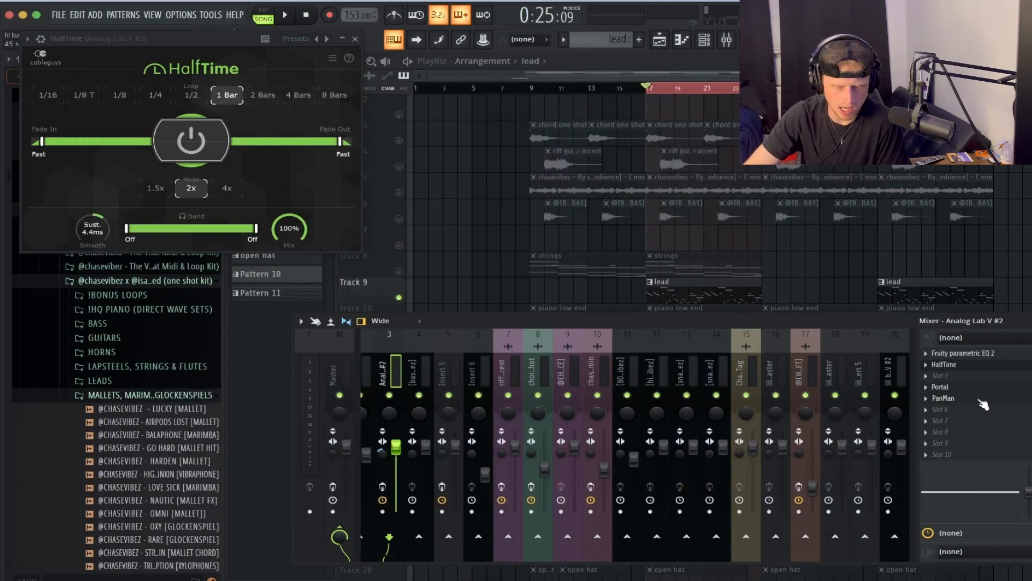
left_click(952, 398)
key("F9")
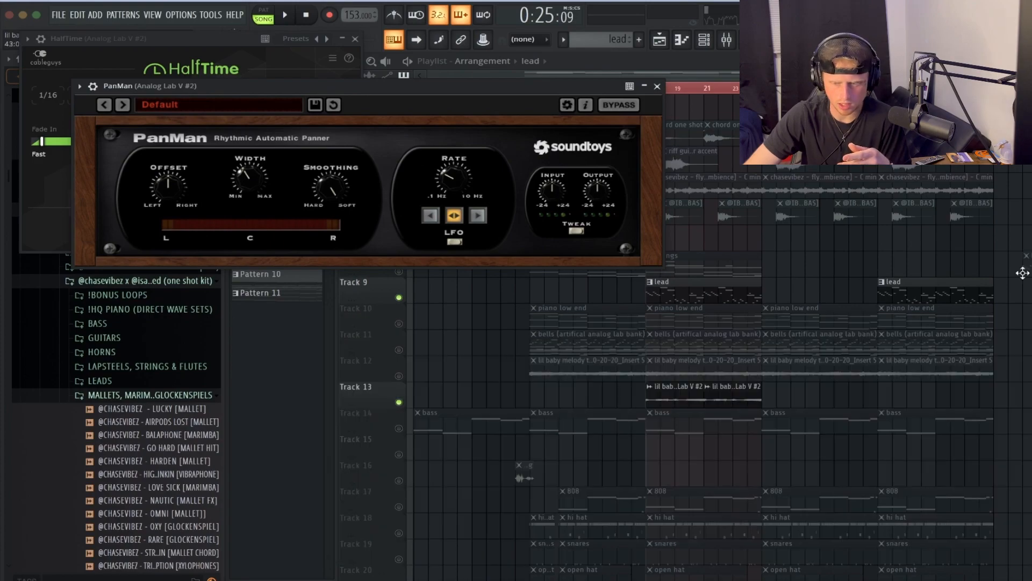
left_click(657, 86)
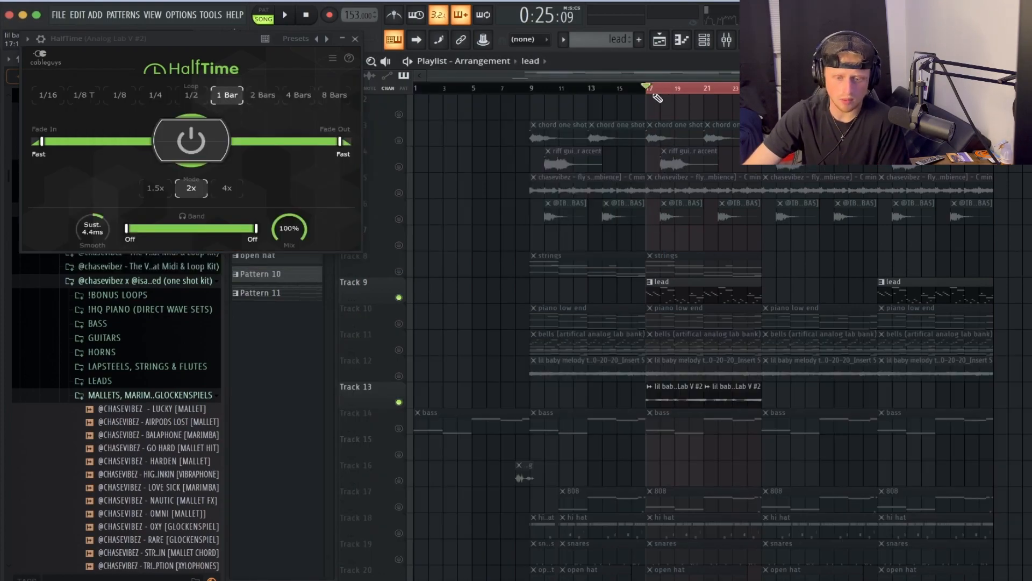
Re-enable all tracks, and compare the section from bars 9 to 25 with the following section by selecting each in turn.
right_click(400, 271)
right_click(400, 271)
left_click_drag(525, 82, 761, 86)
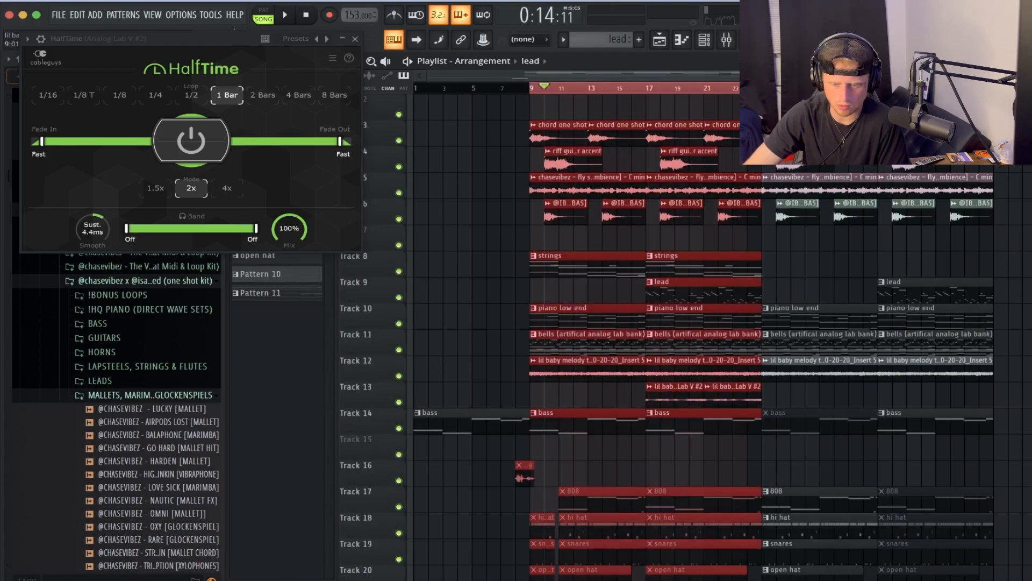
key("super+Right")
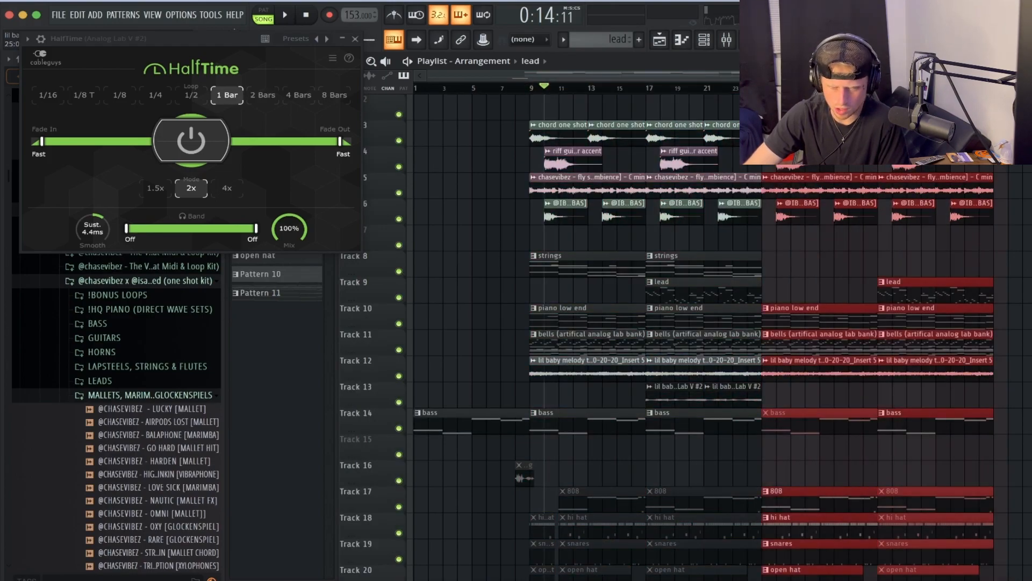
left_click_drag(797, 263, 1021, 266)
left_click_drag(804, 340, 921, 352)
left_click_drag(841, 374, 974, 377)
left_click_drag(802, 312, 977, 290)
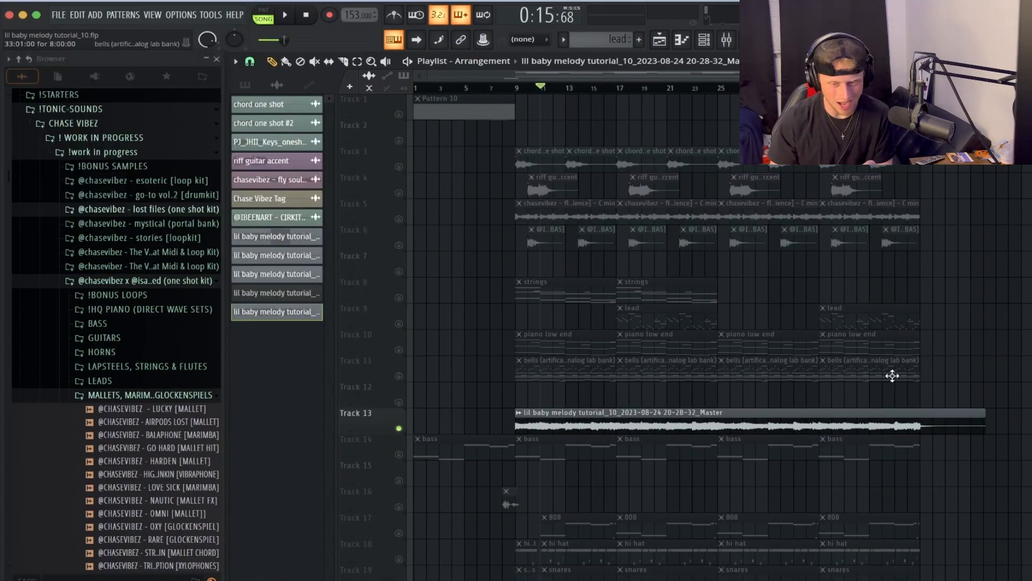
Remove the tail of the rendered master clip on Track 13 beyond the end of the arrangement.
scroll(568, 191, "down", 1)
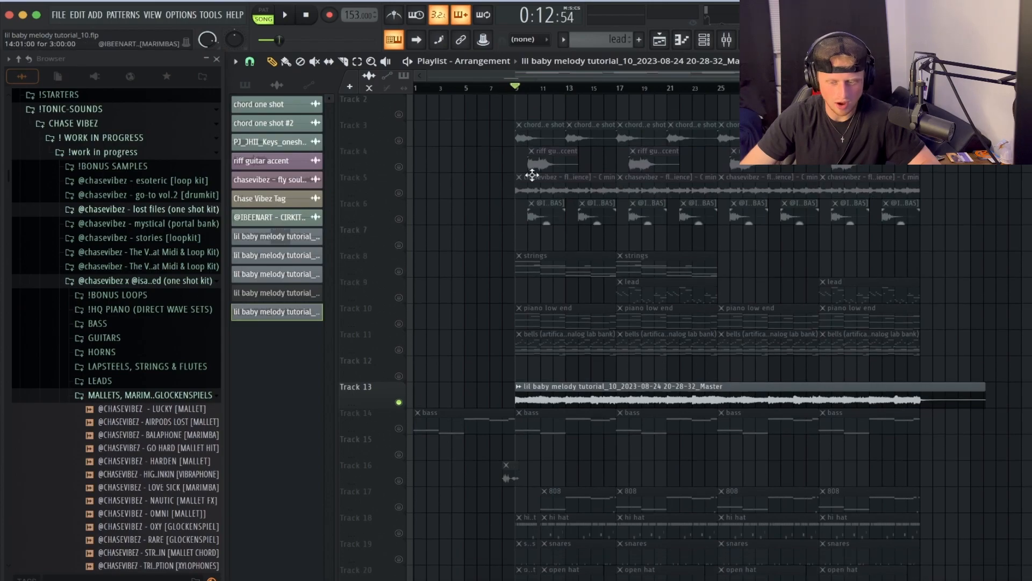
right_click(934, 401)
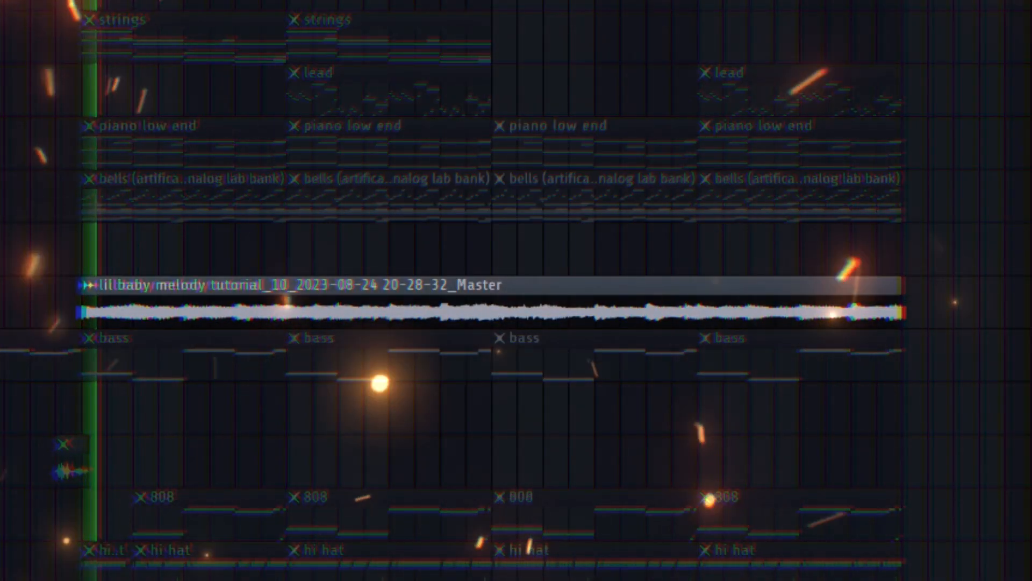
scroll(516, 291, "down", 1)
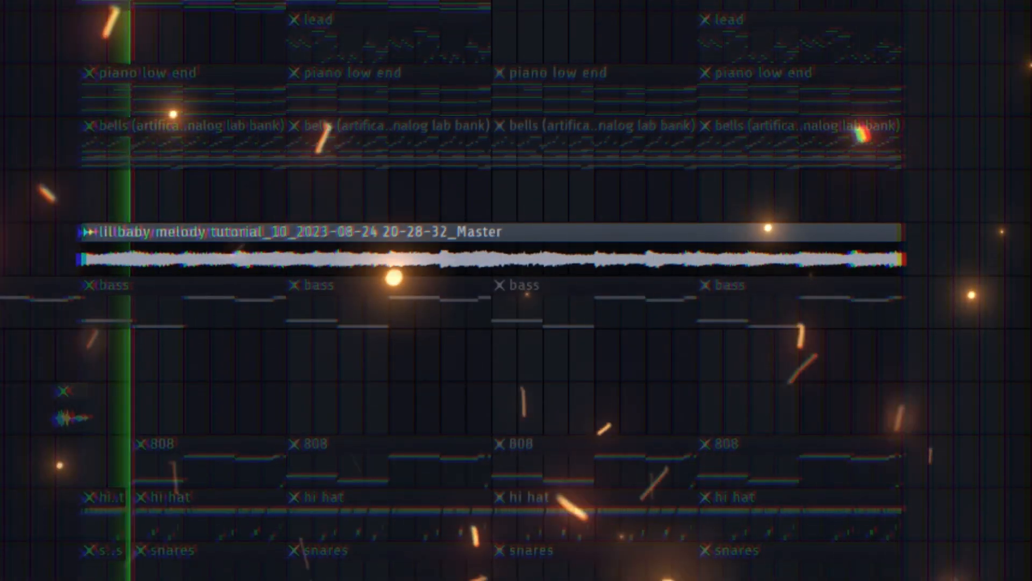